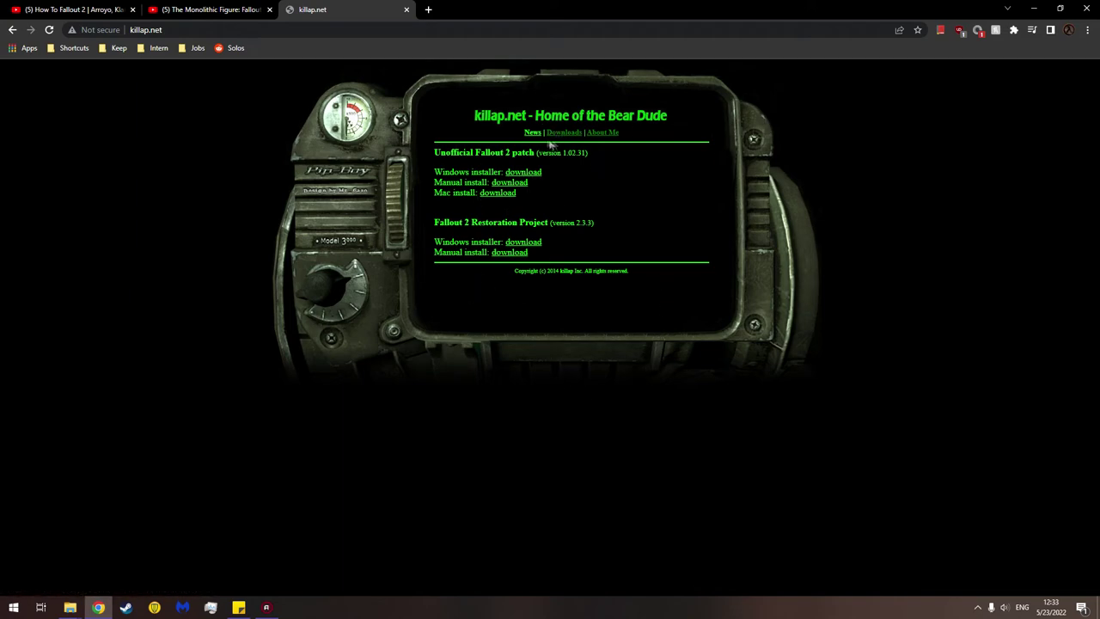
Step: Switch to the Downloads folder in File Explorer, run unofficialFO2patch.exe and allow it to make changes to the device
left_click(1034, 8)
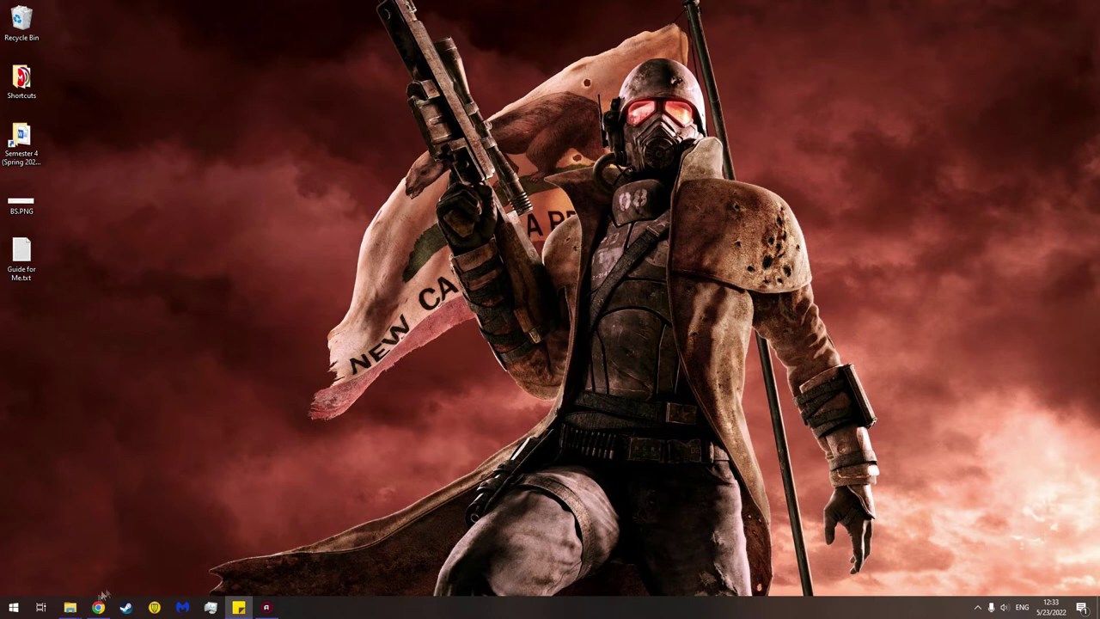
mouse_move(73, 608)
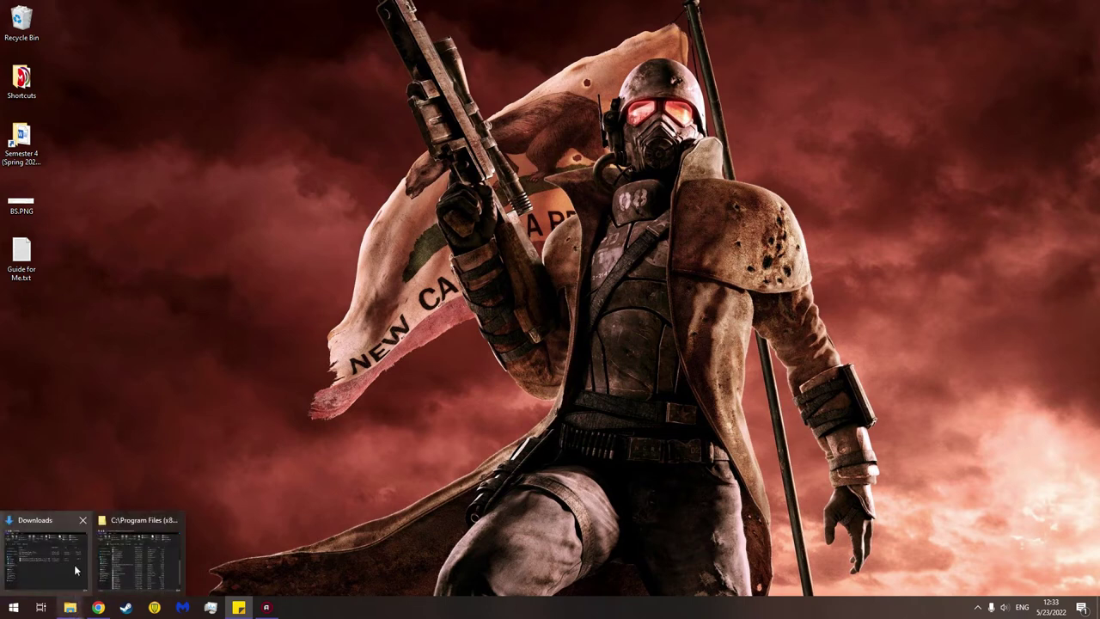
left_click(74, 564)
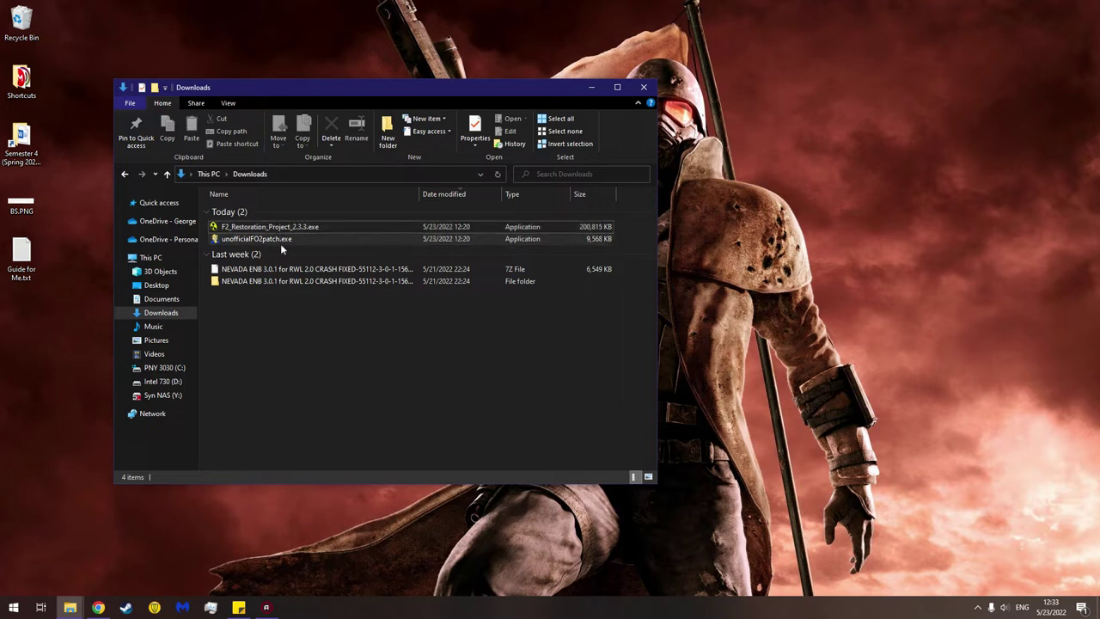
mouse_move(281, 243)
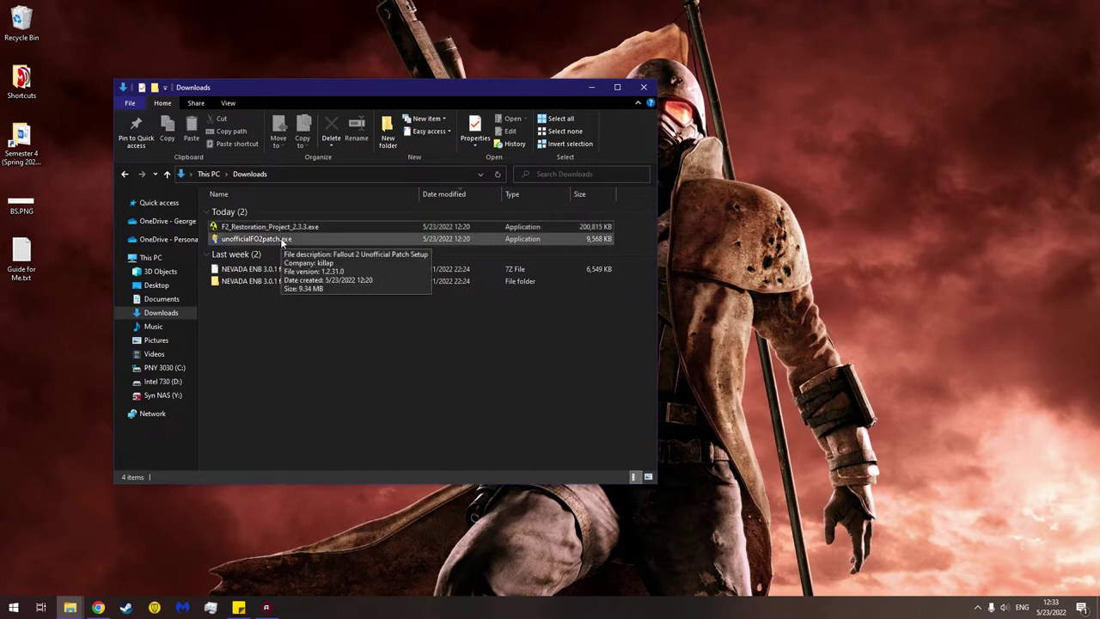
double_click(281, 240)
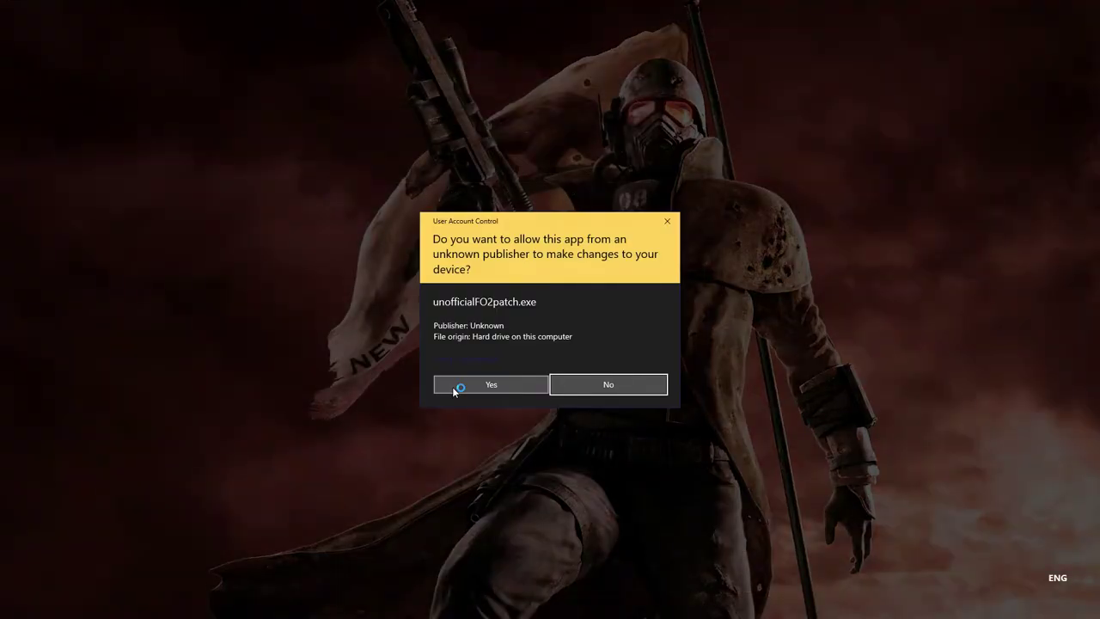
left_click(456, 387)
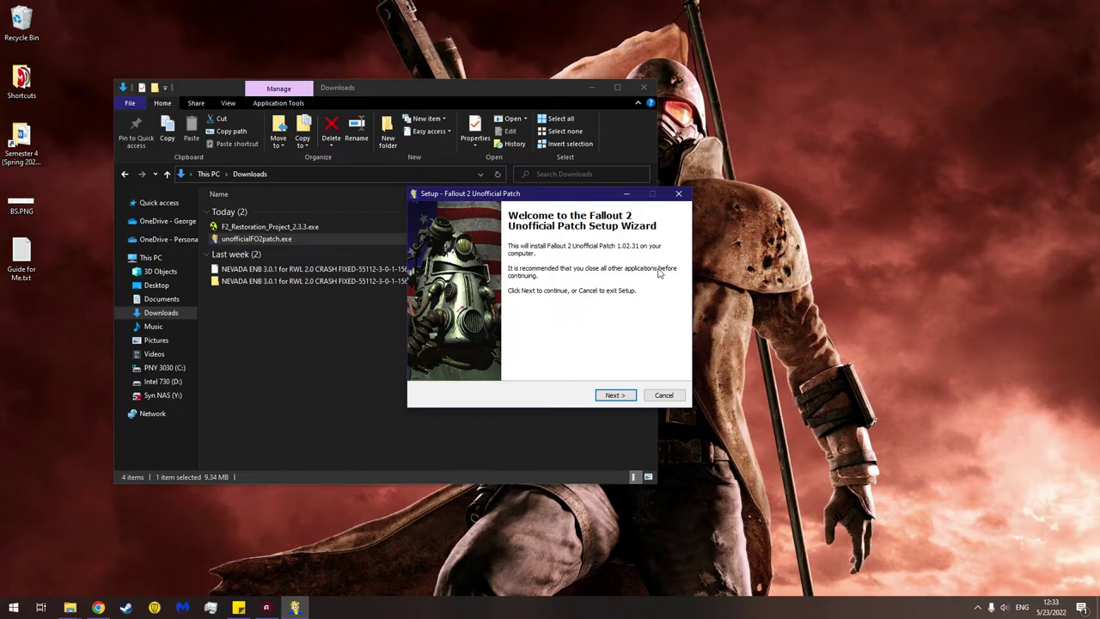
Step: Proceed through the Fallout 2 Unofficial Patch welcome and information pages to the destination selection
left_click(611, 397)
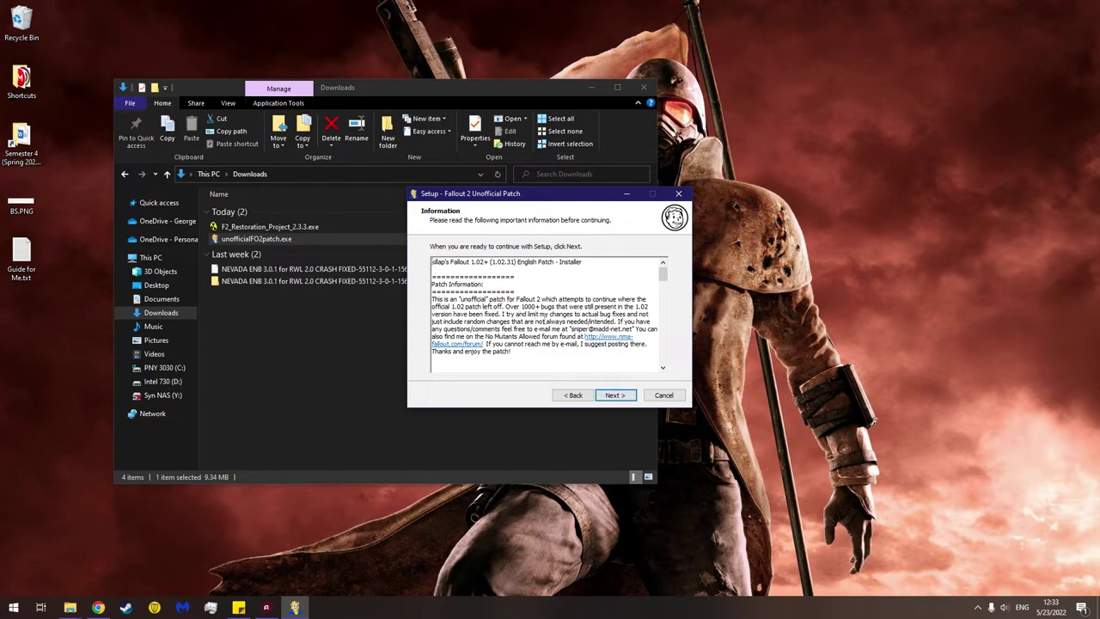
scroll(546, 320, "down", 5)
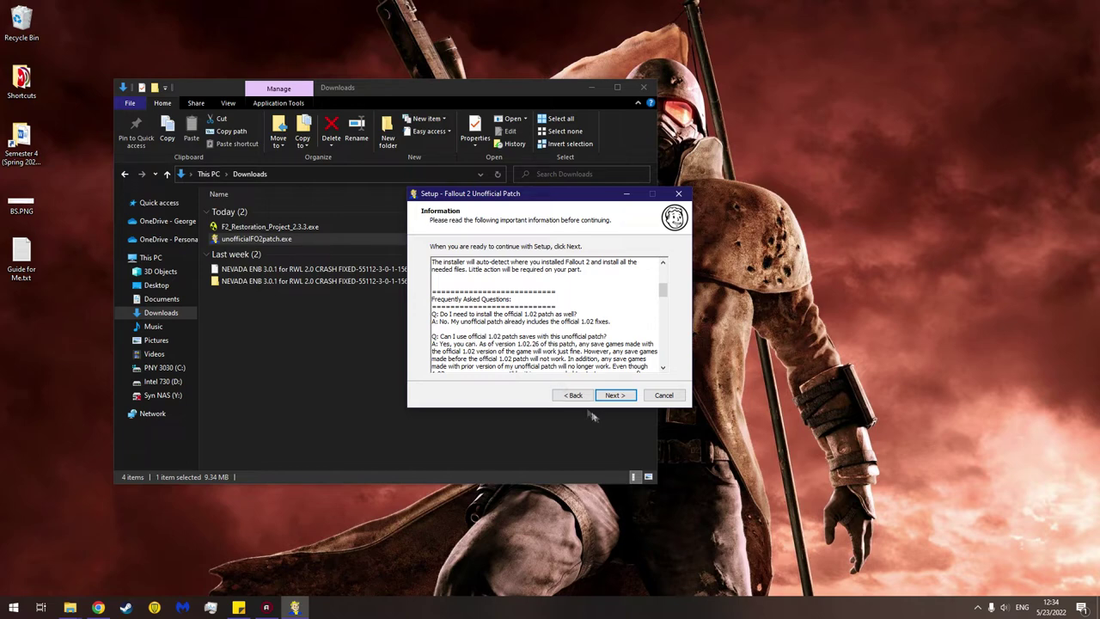
left_click(616, 398)
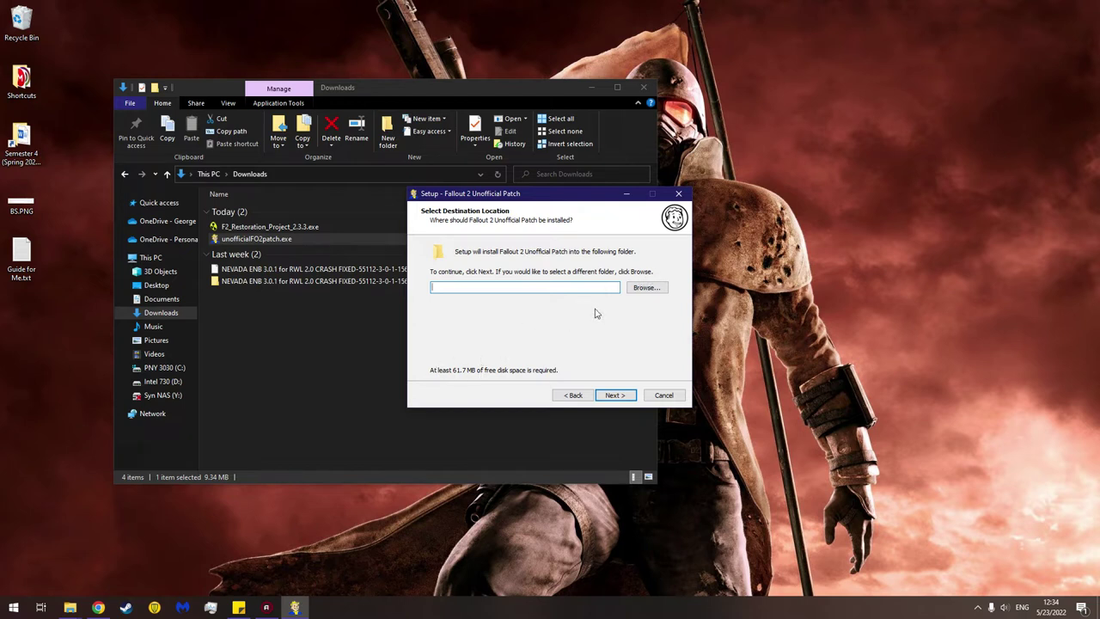
Step: Set the patch's install destination to C:\Program Files (x86)\Steam\steamapps\common\Fallout 2 by browsing to that folder
left_click(649, 289)
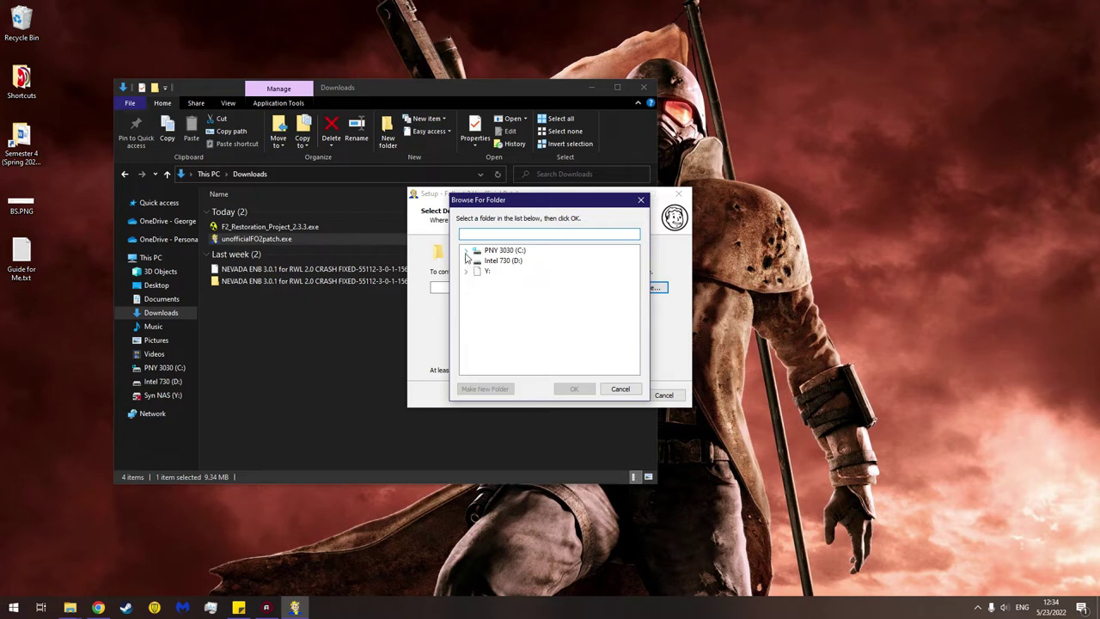
left_click(466, 252)
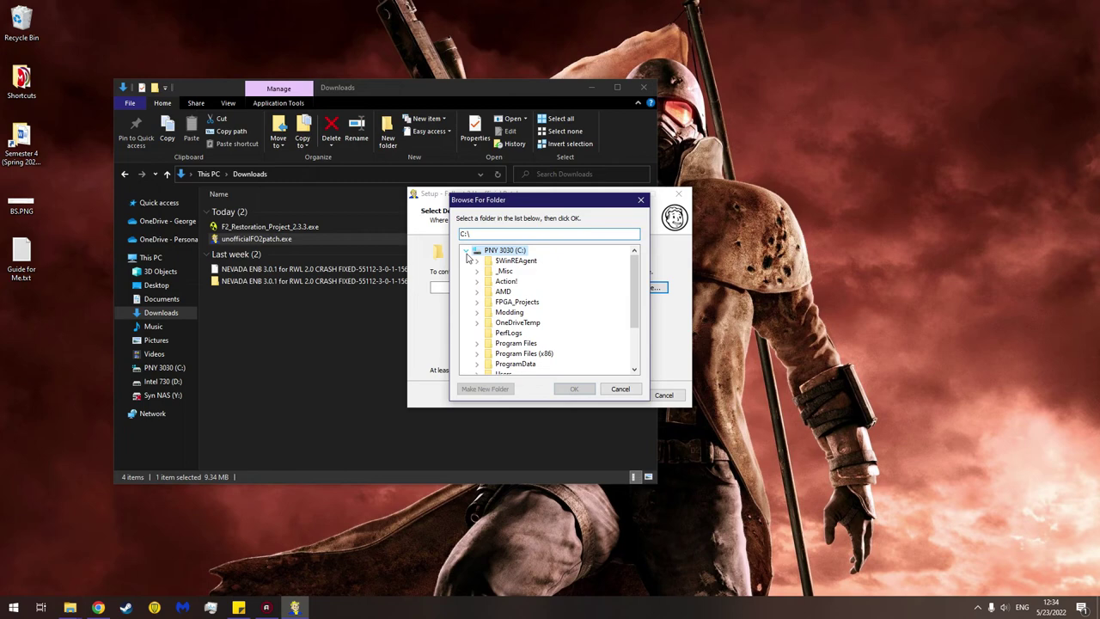
left_click(478, 353)
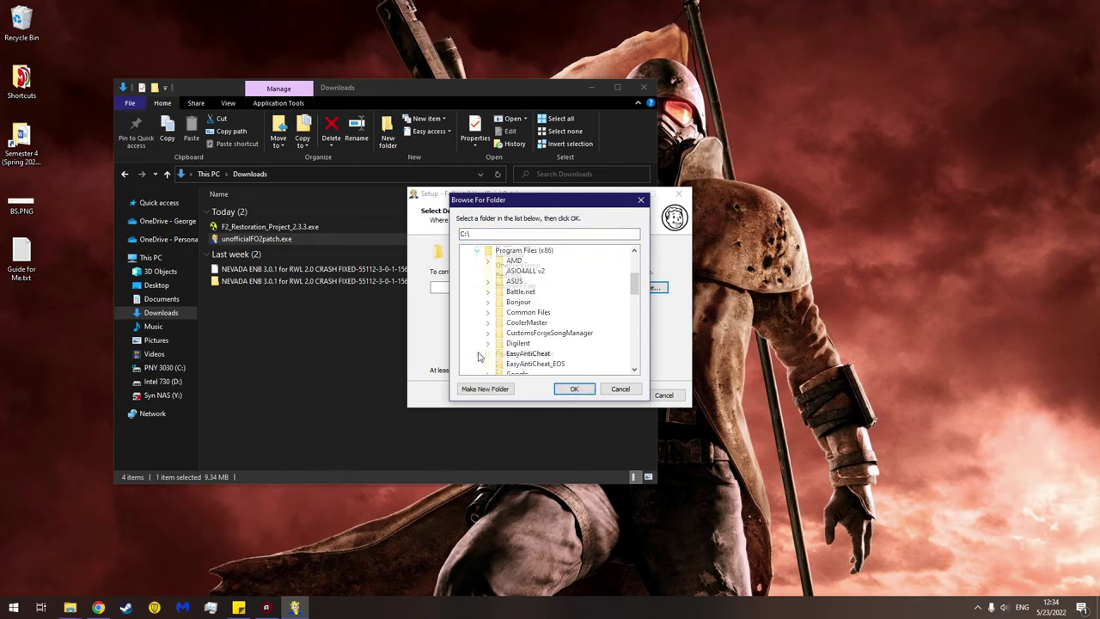
scroll(564, 315, "down", 4)
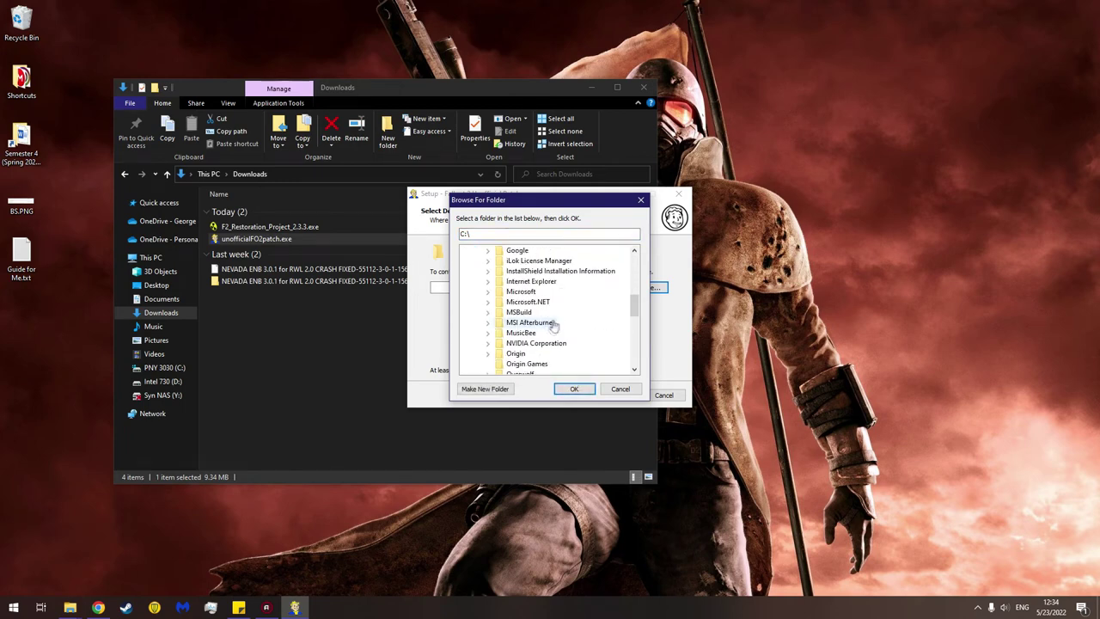
scroll(487, 319, "down", 2)
left_click(488, 355)
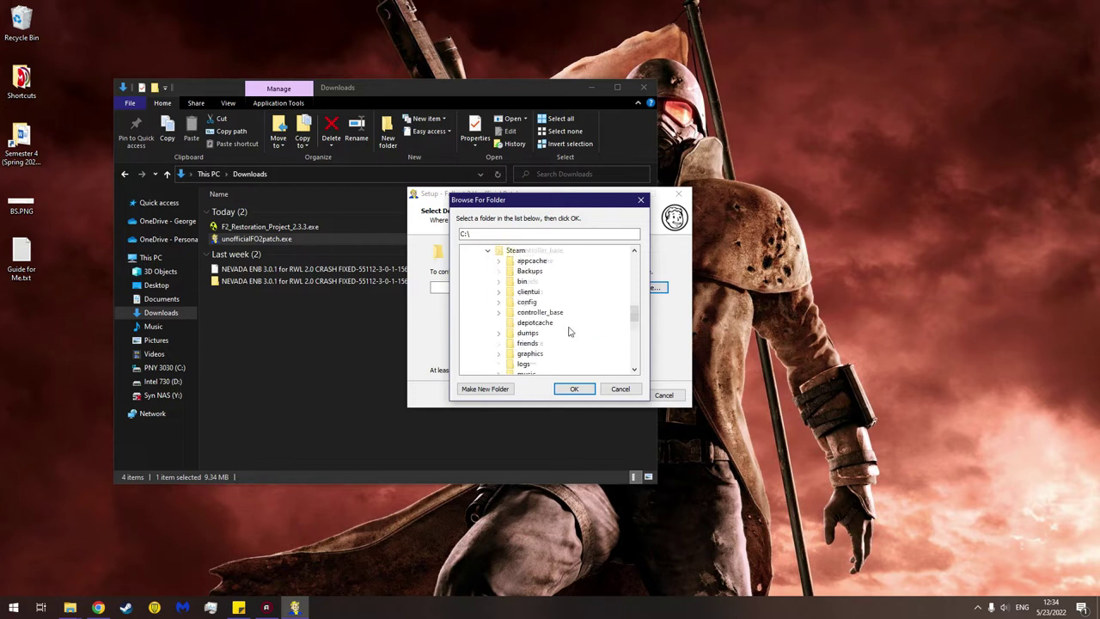
scroll(498, 353, "down", 4)
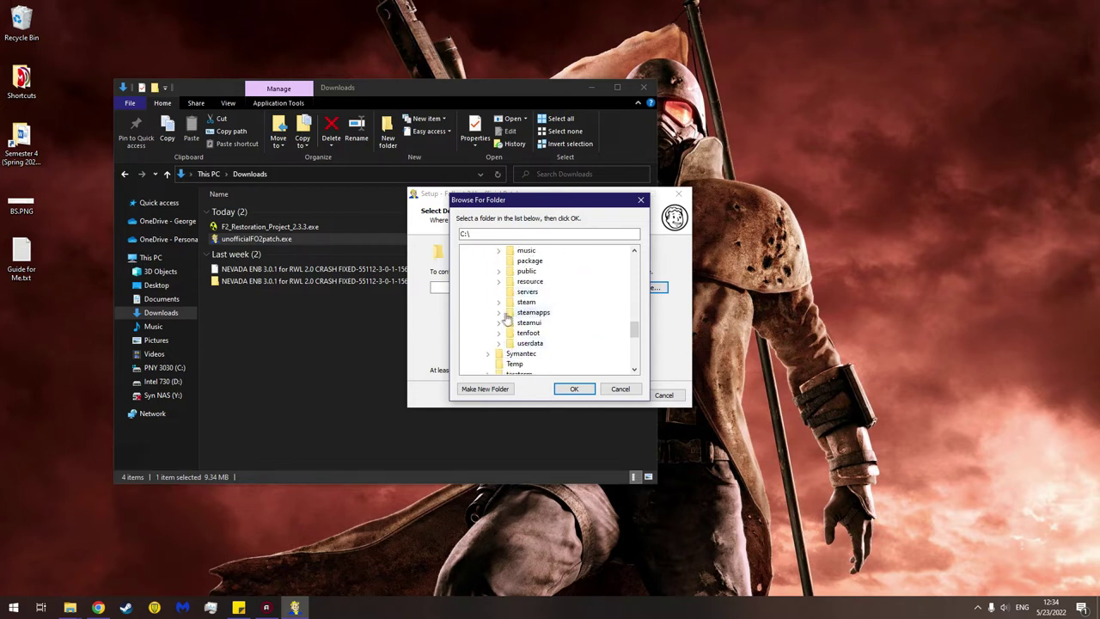
left_click(500, 314)
left_click(511, 322)
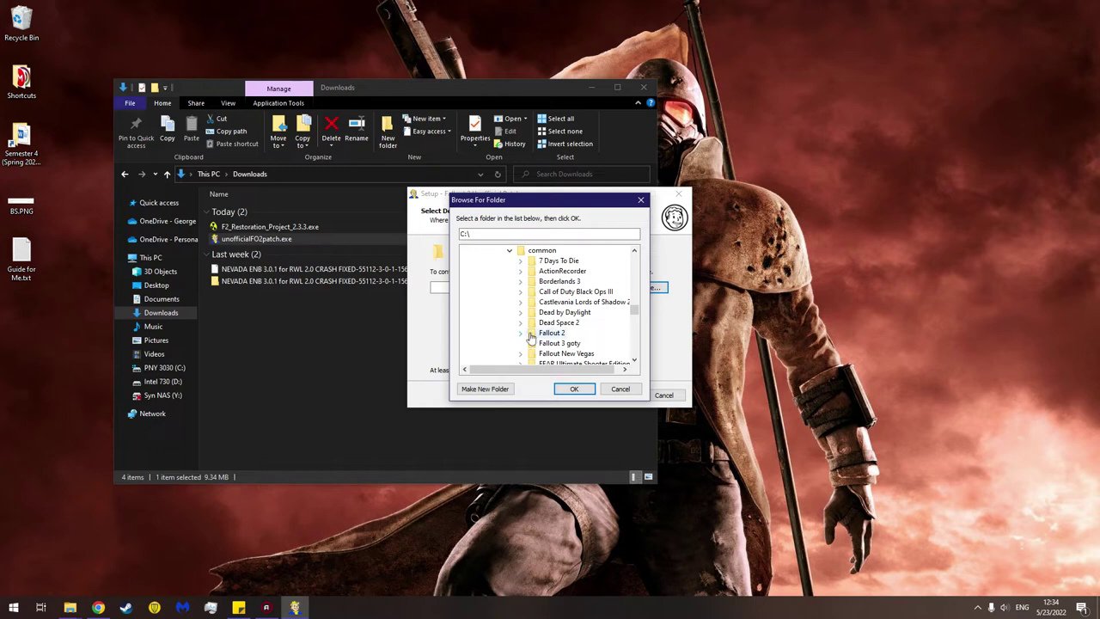
left_click(547, 333)
left_click(573, 391)
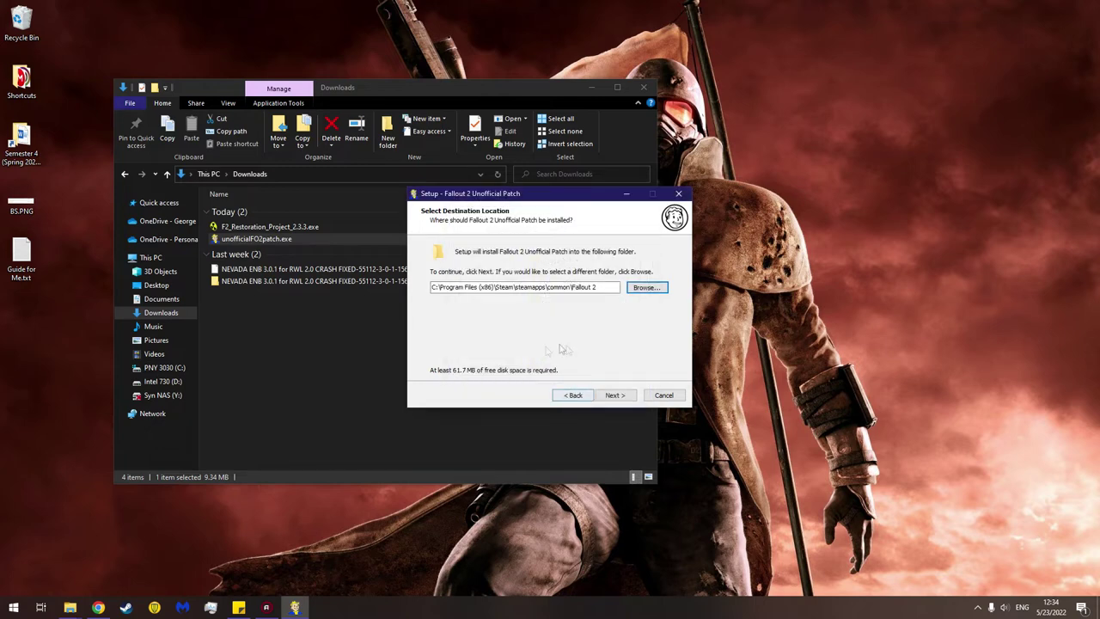
Step: Accept the destination and agree to install the patch into the existing Fallout 2 folder
left_click(615, 396)
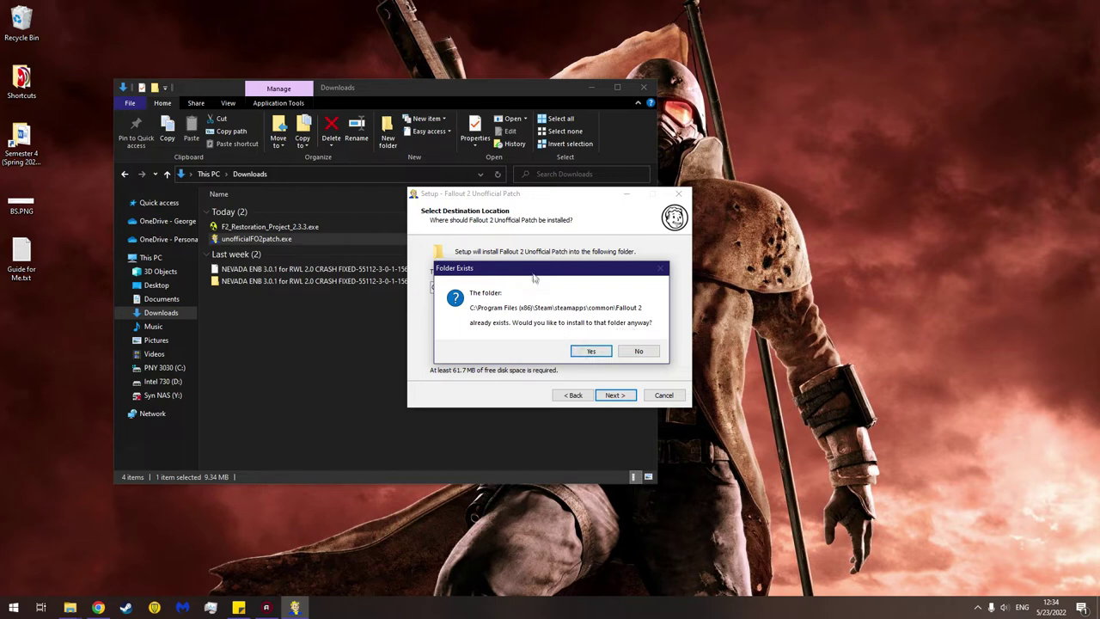
left_click_drag(532, 277, 270, 303)
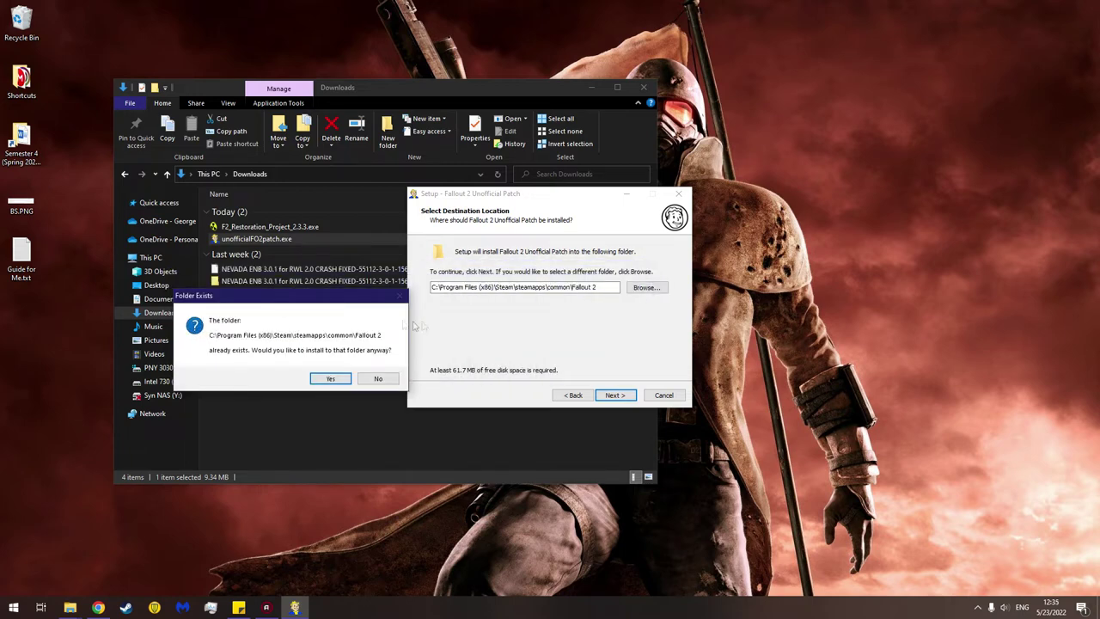
left_click(318, 381)
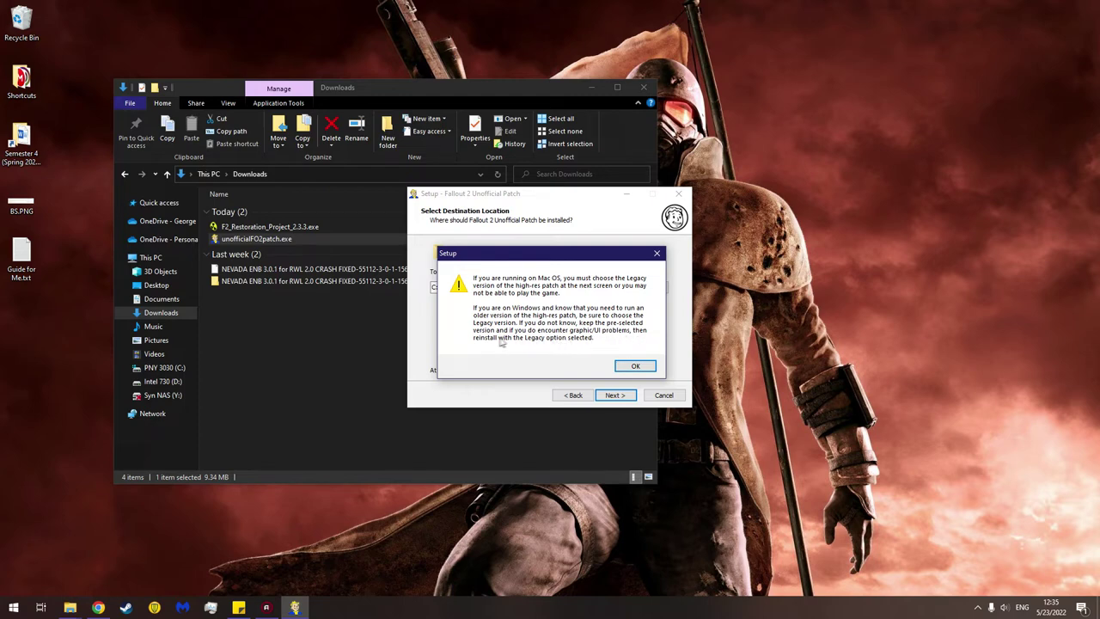
Step: Acknowledge the high-res patch notice, keep the full installation with the latest version, and install the patch
left_click(634, 366)
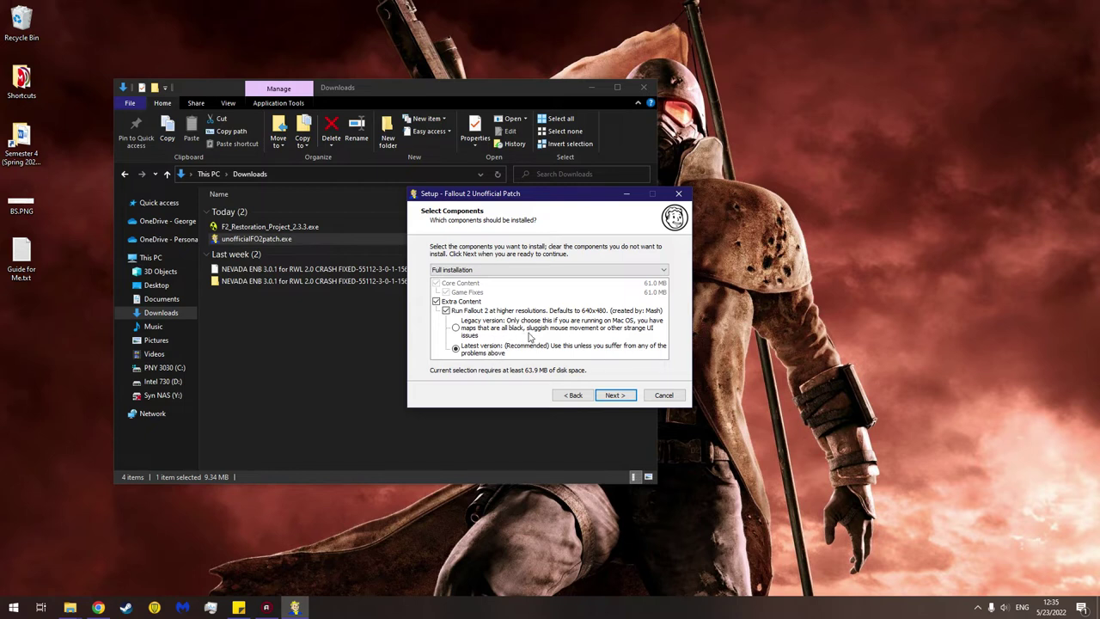
left_click(614, 396)
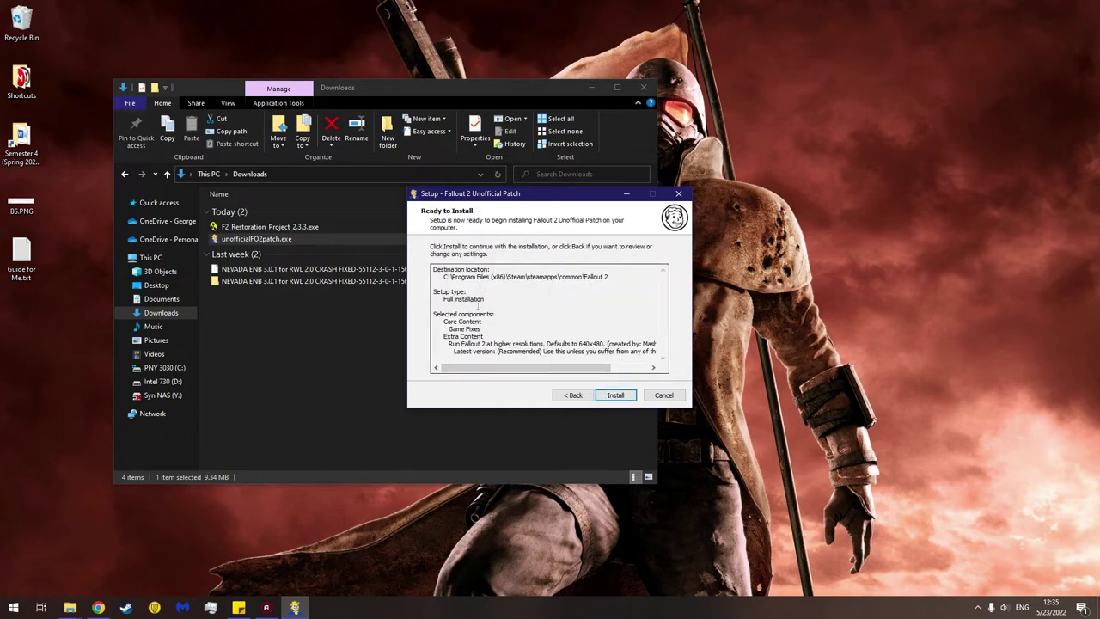
left_click(615, 395)
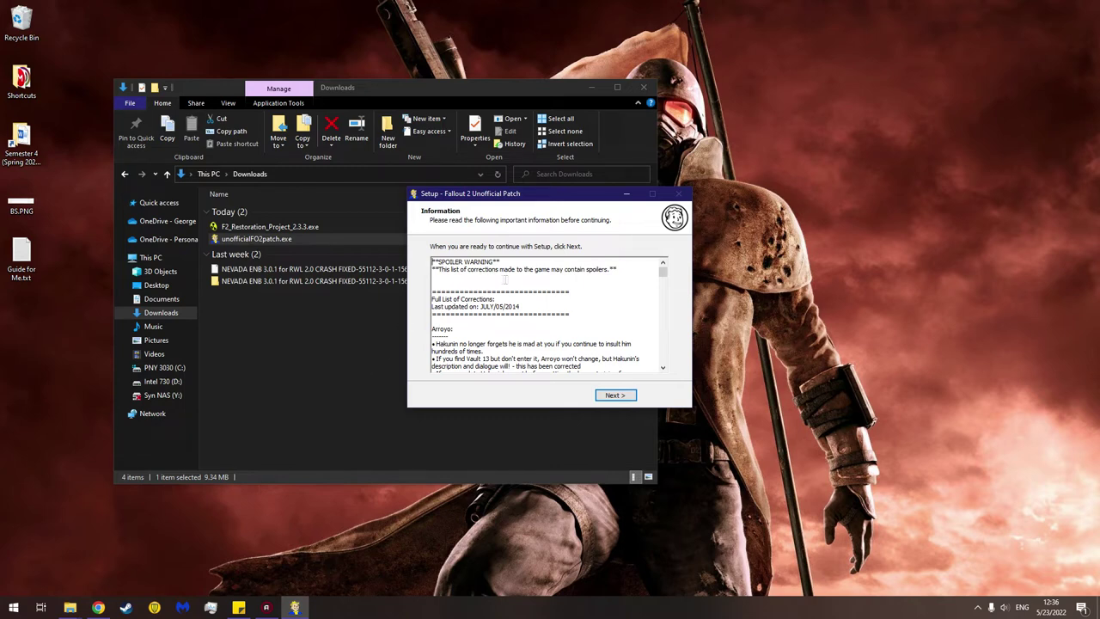
Step: Skim the patch's list of corrections and finish the setup wizard
scroll(535, 282, "down", 15)
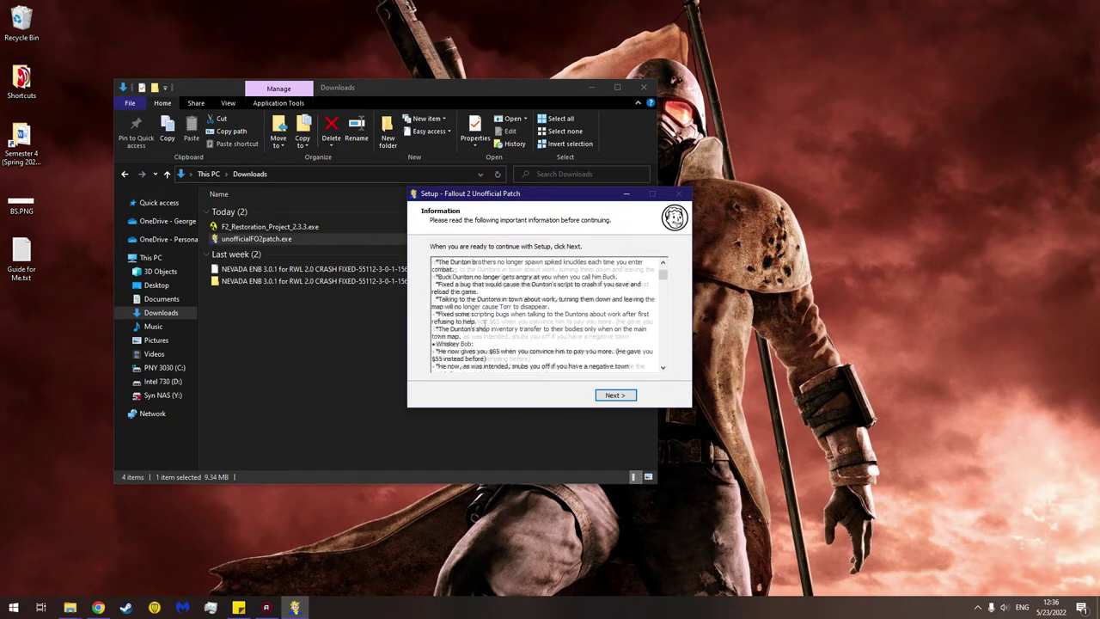
scroll(543, 314, "down", 5)
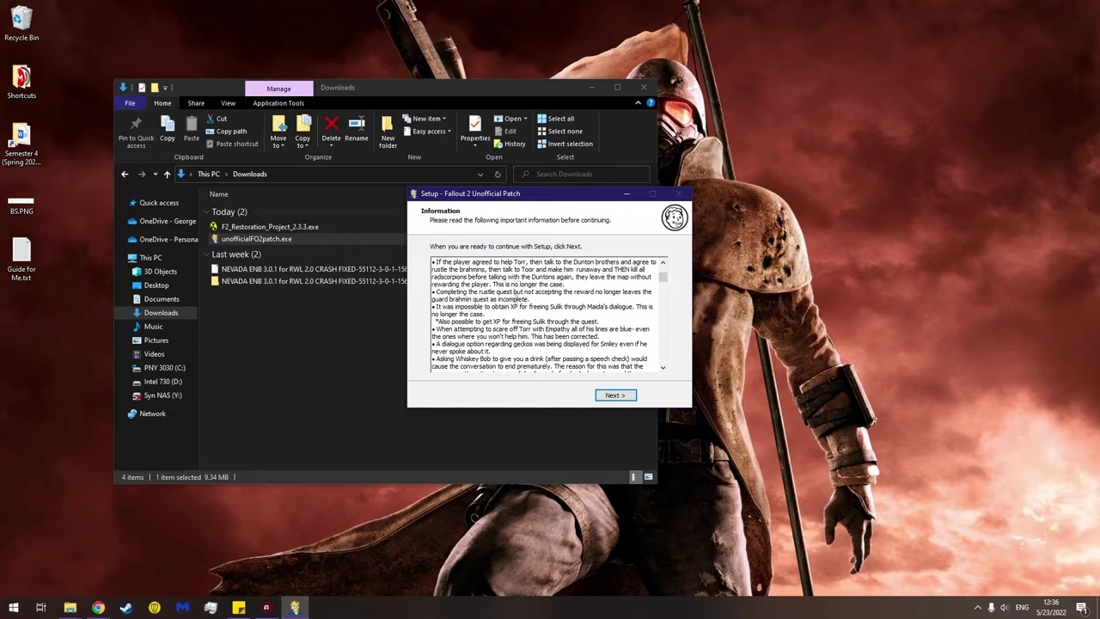
left_click(614, 395)
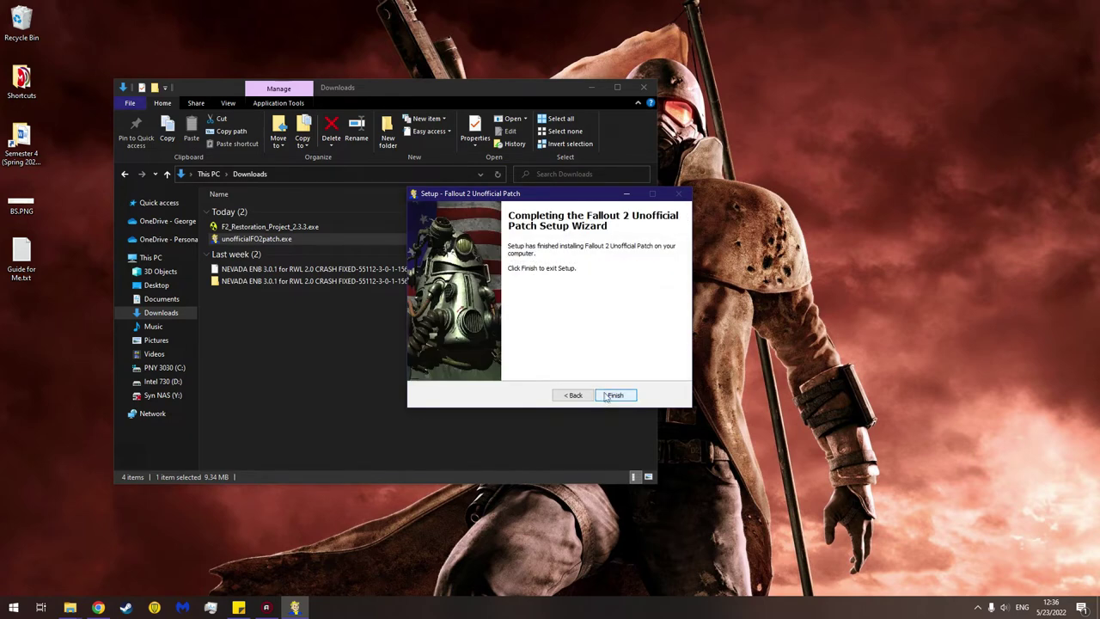
left_click(616, 396)
left_click(392, 352)
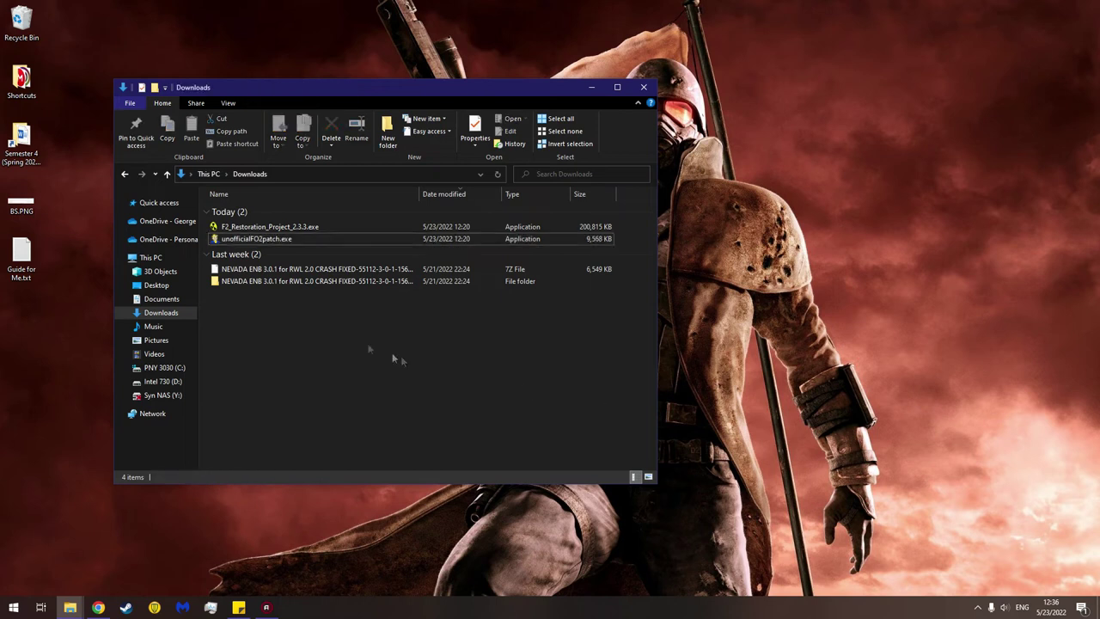
Step: Run F2_Restoration_Project_2.3.3.exe, allow it to make changes, and proceed to the installer's information page
double_click(264, 228)
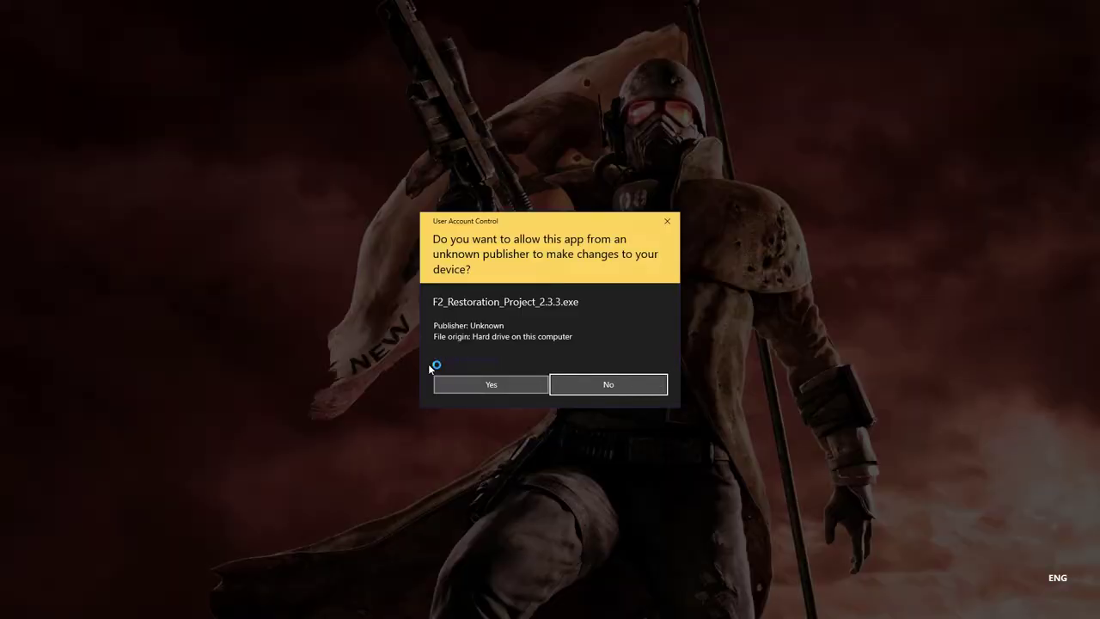
left_click(491, 384)
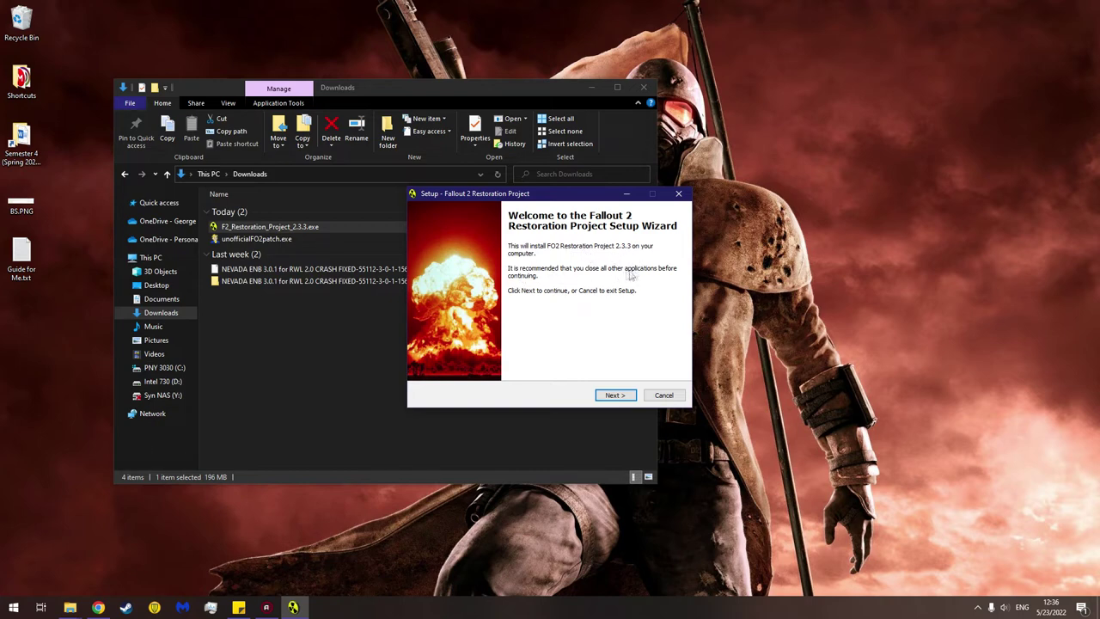
left_click(613, 395)
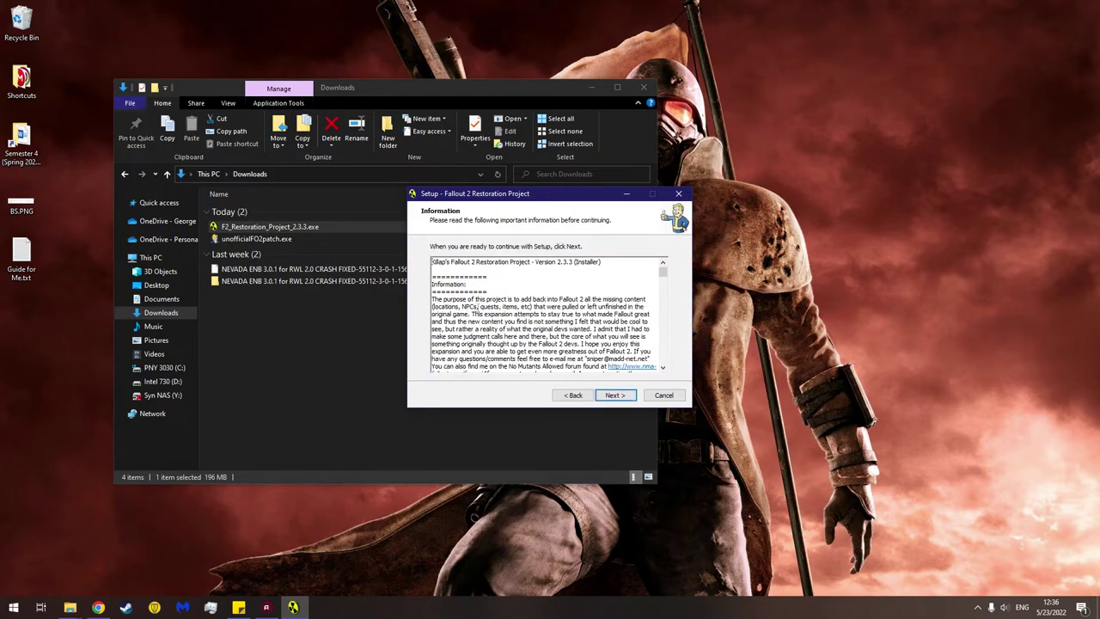
Step: Read the Restoration Project's notes and FAQ on save compatibility and checking for a correct installation
scroll(493, 309, "down", 5)
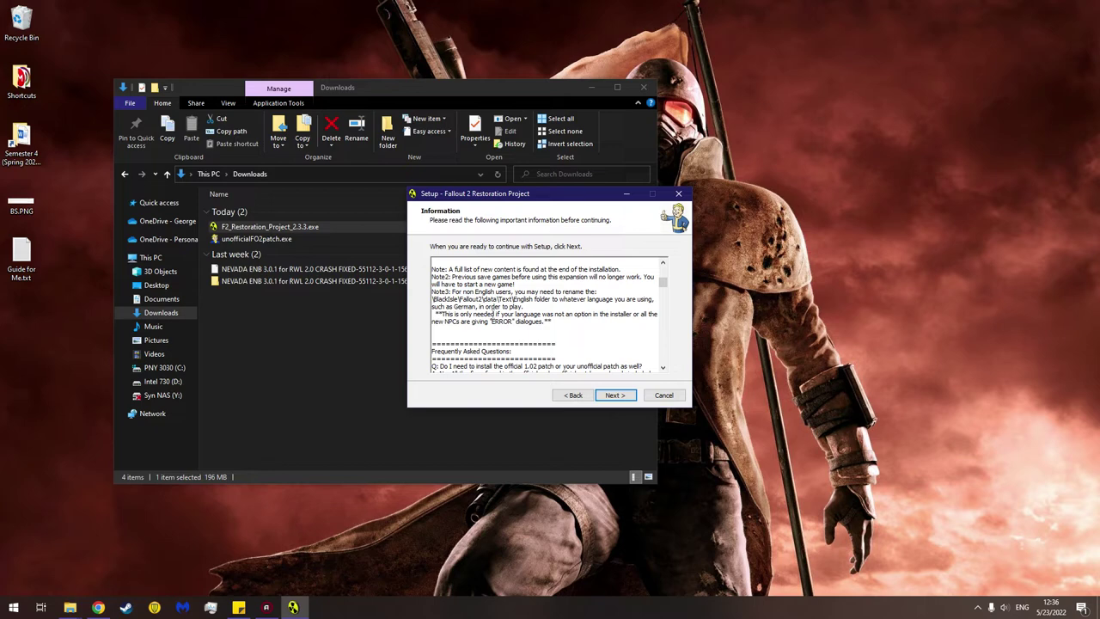
scroll(486, 338, "down", 2)
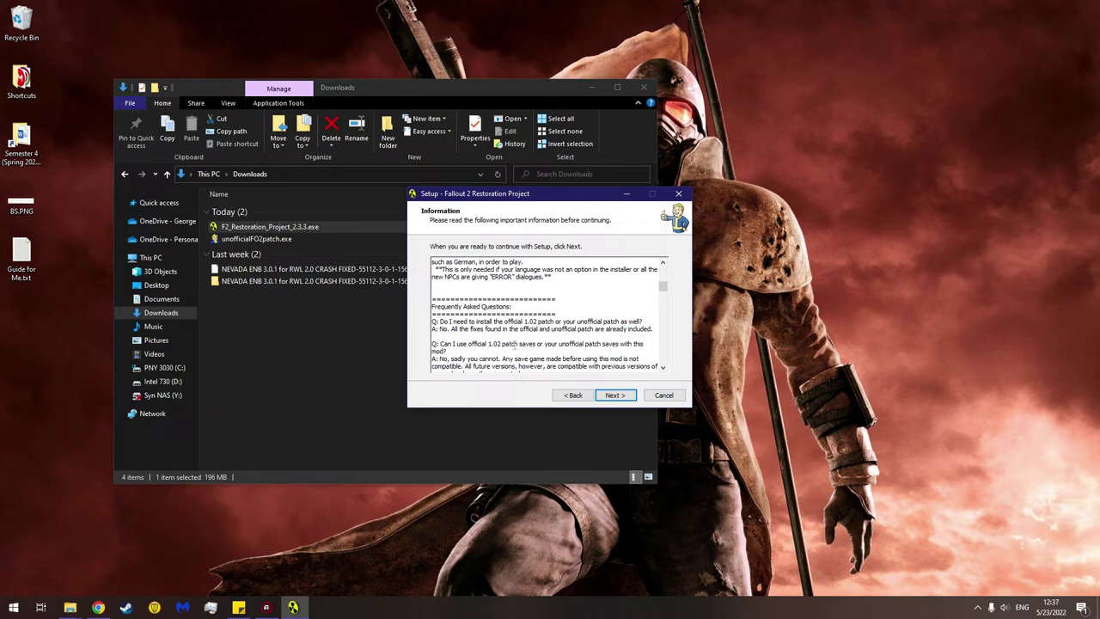
scroll(516, 344, "down", 2)
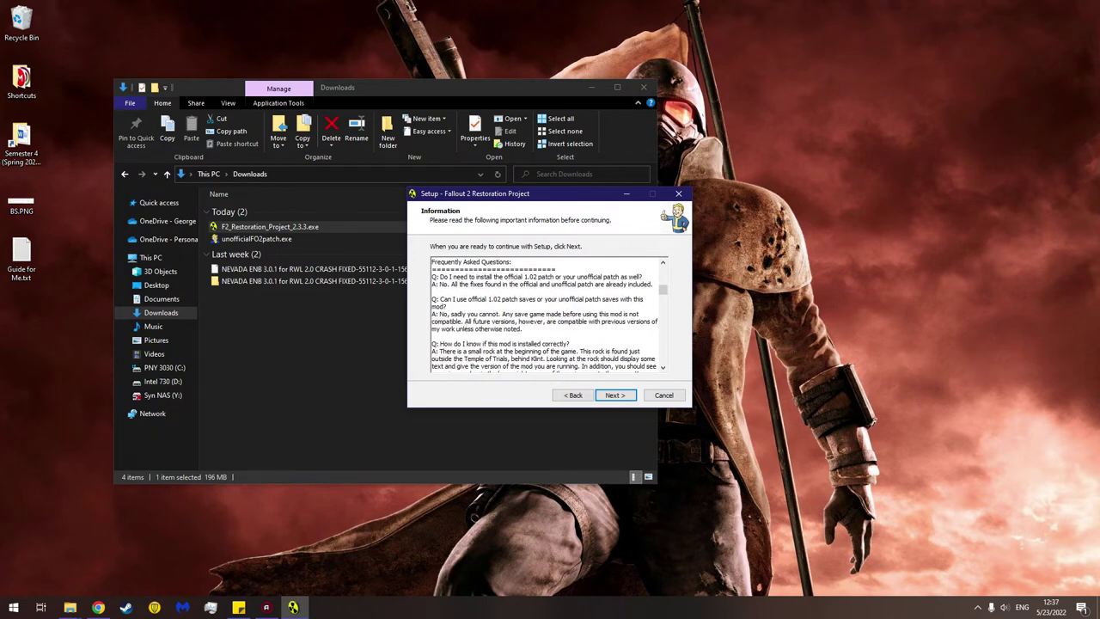
scroll(545, 315, "down", 2)
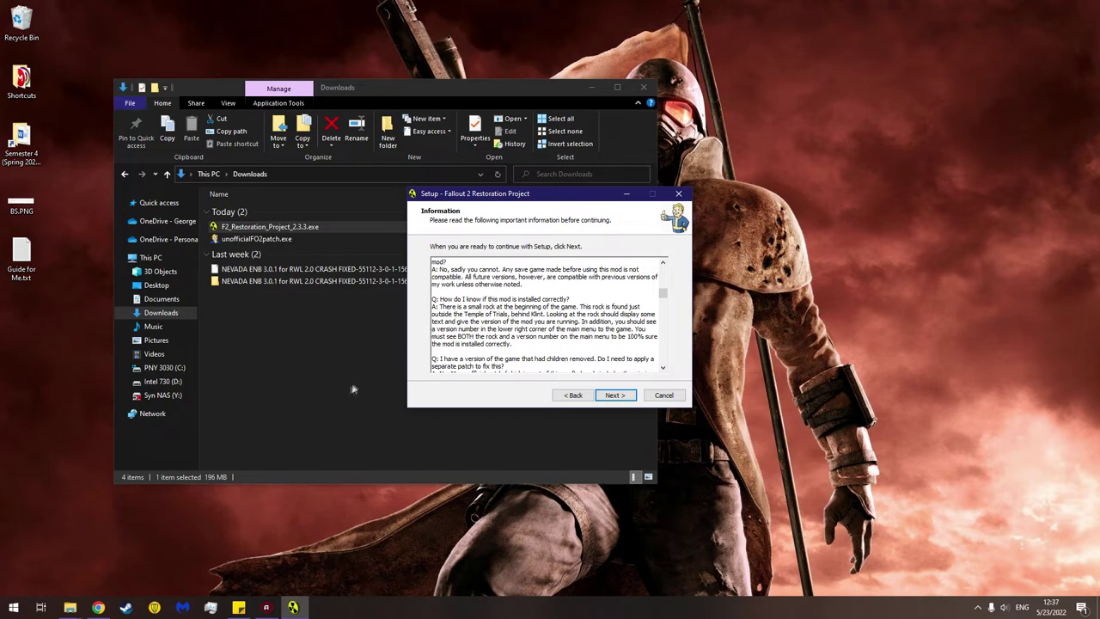
Step: Capture the FAQ entry on checking for a correct installation with Snipping Tool and return to the installer
key("super")
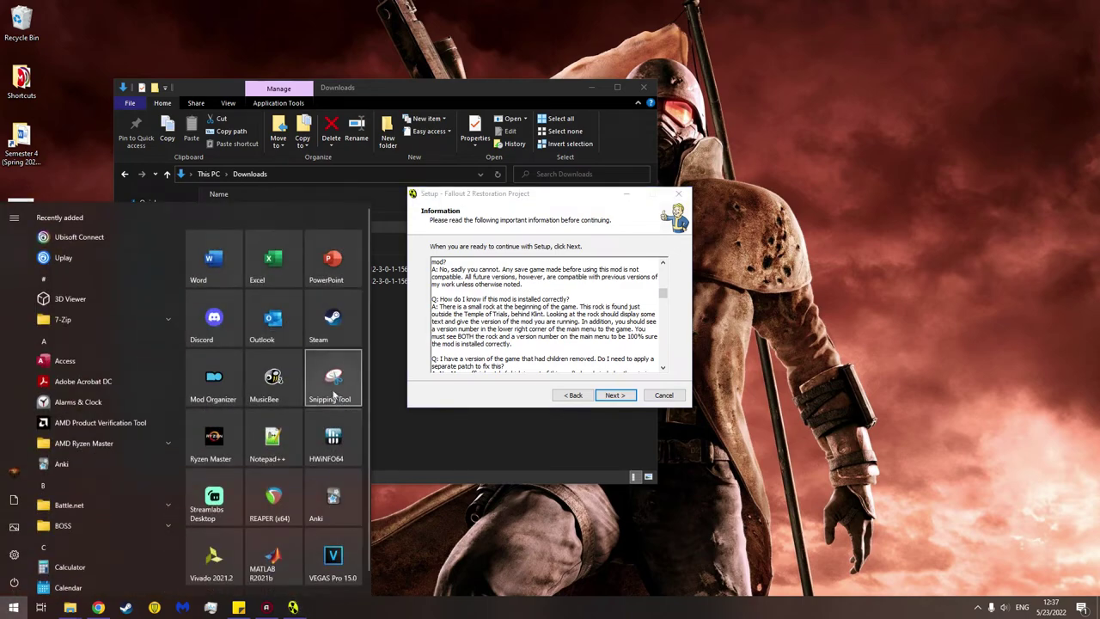
left_click(344, 387)
left_click(873, 428)
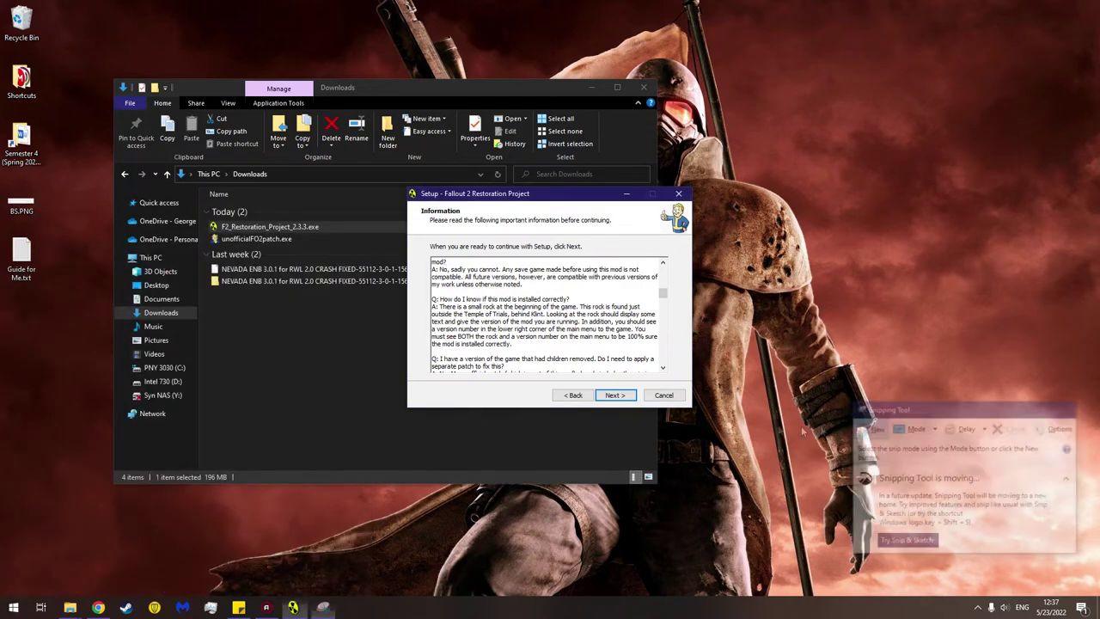
left_click_drag(426, 292, 664, 354)
key("alt+Tab")
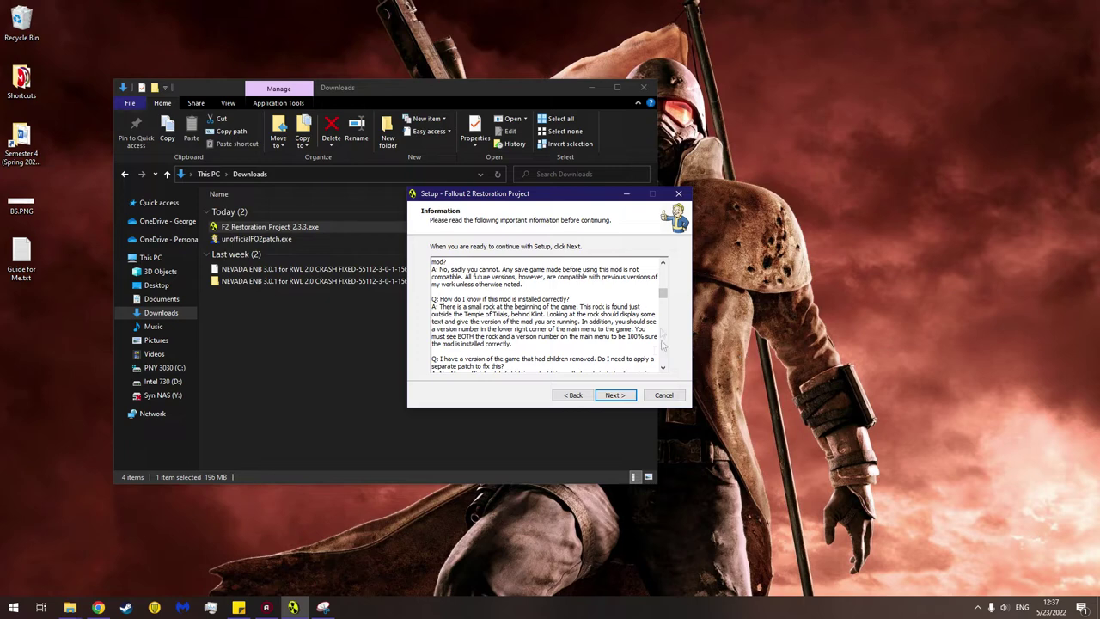
Step: Proceed to the destination page and set the install folder to C:\Program Files (x86)\Steam\steamapps\common\Fallout 2
left_click(616, 397)
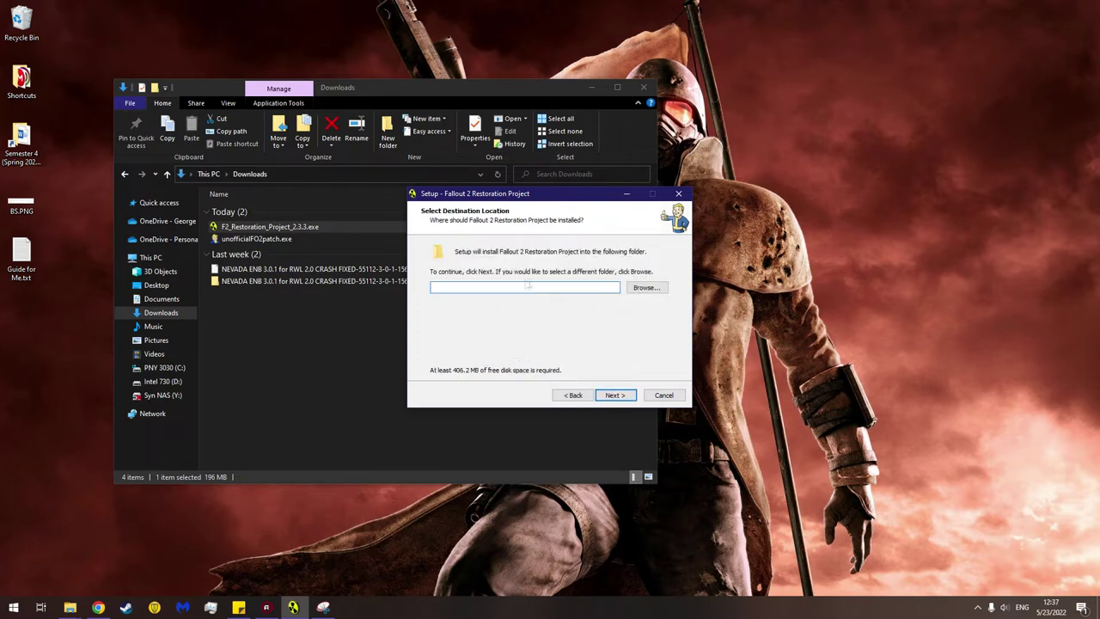
left_click(646, 290)
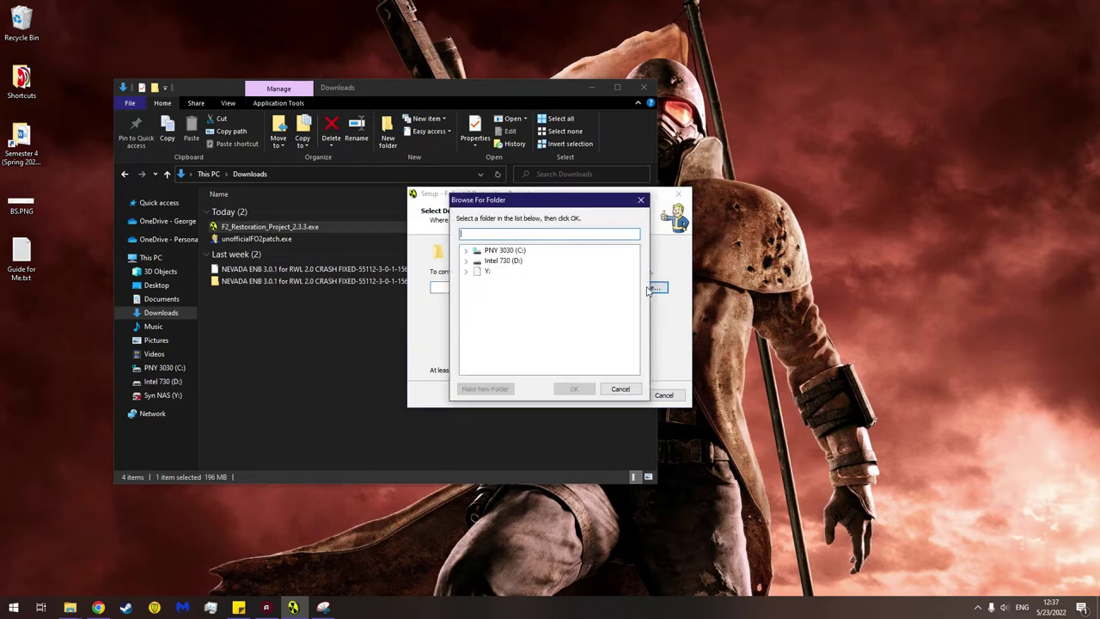
left_click(467, 250)
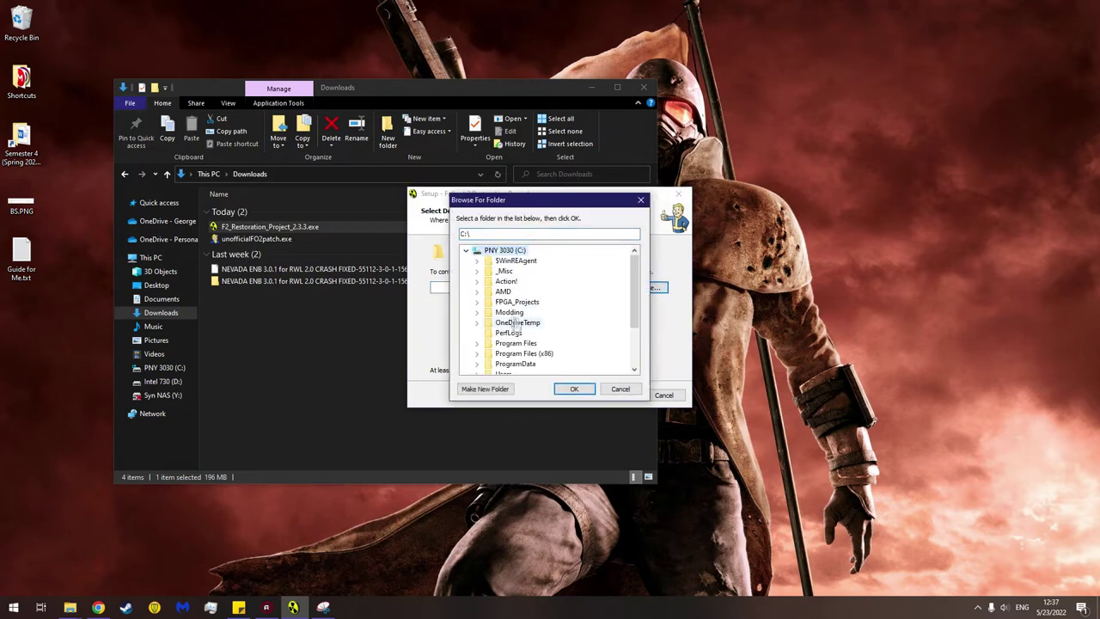
scroll(501, 334, "down", 2)
left_click(478, 292)
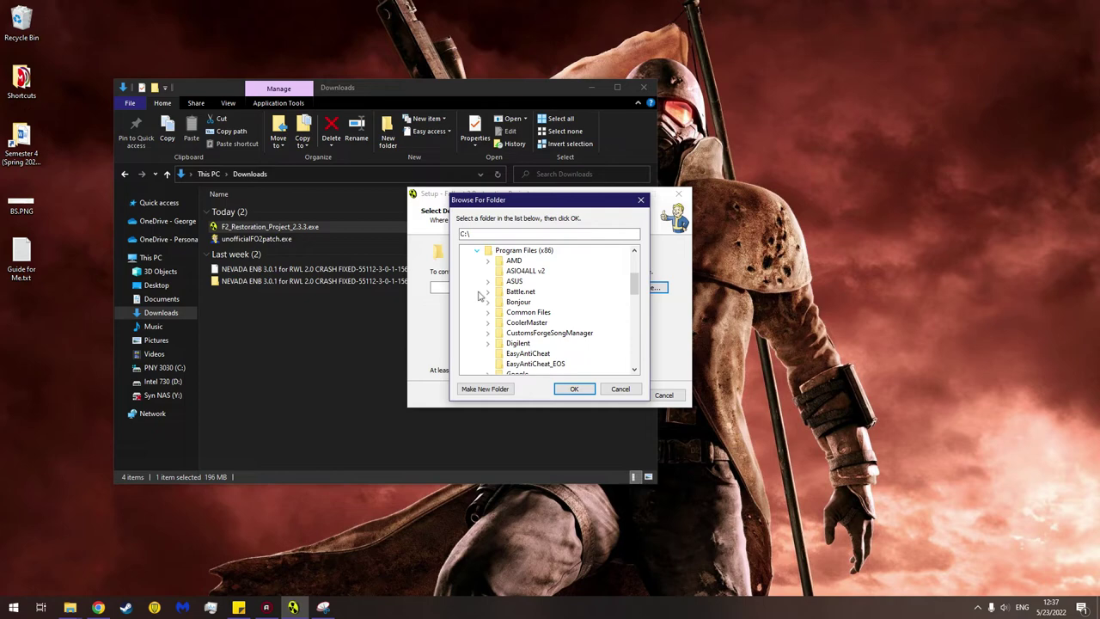
scroll(563, 314, "down", 8)
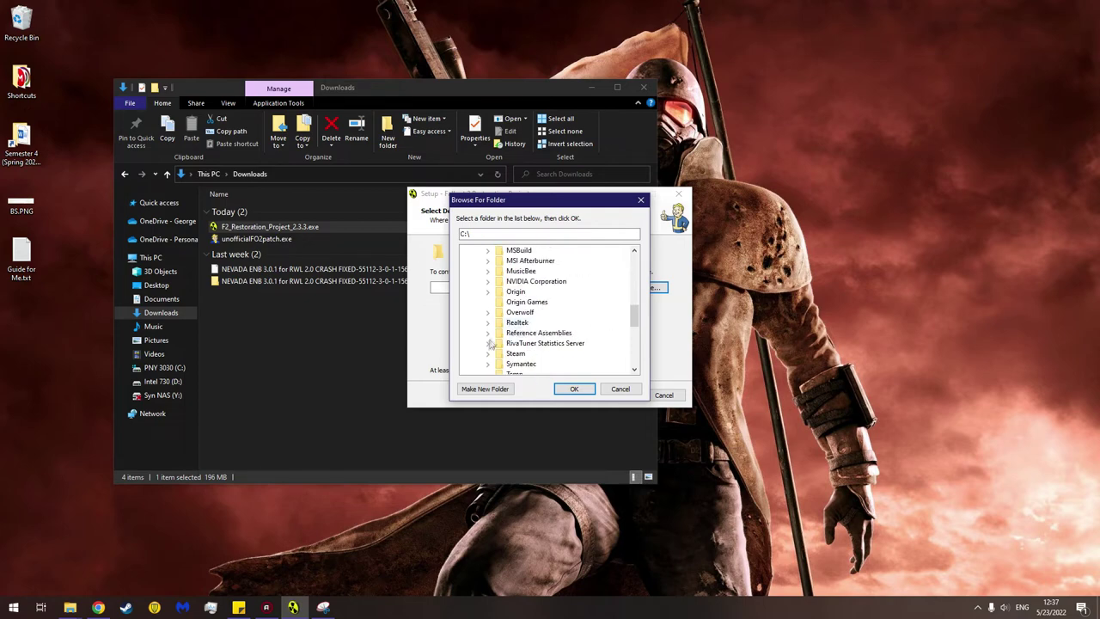
left_click(487, 353)
scroll(580, 337, "down", 4)
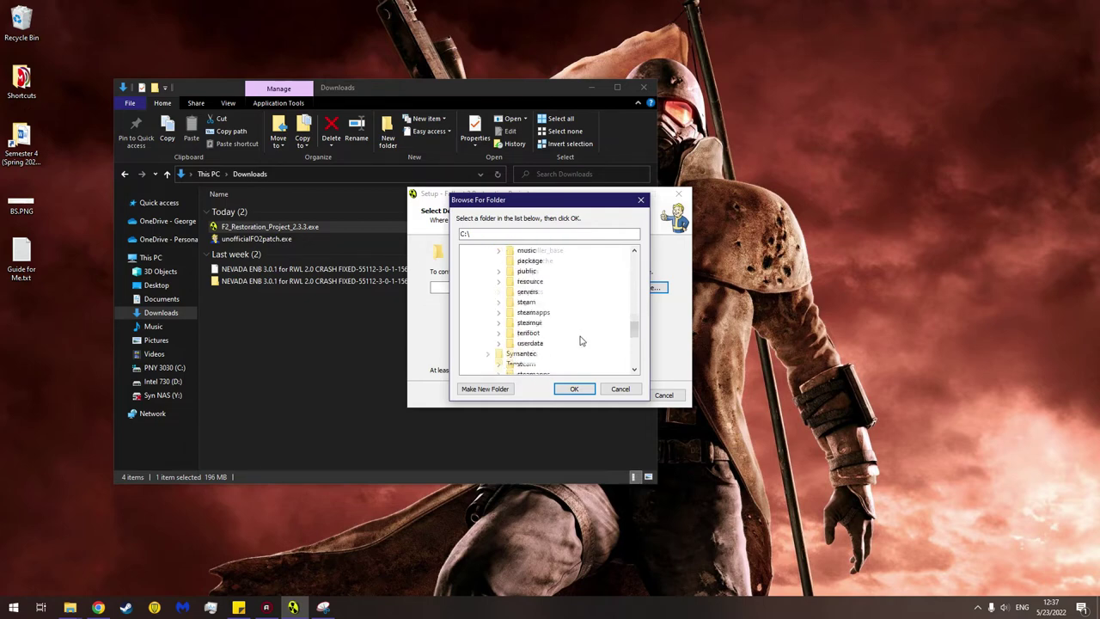
left_click(500, 315)
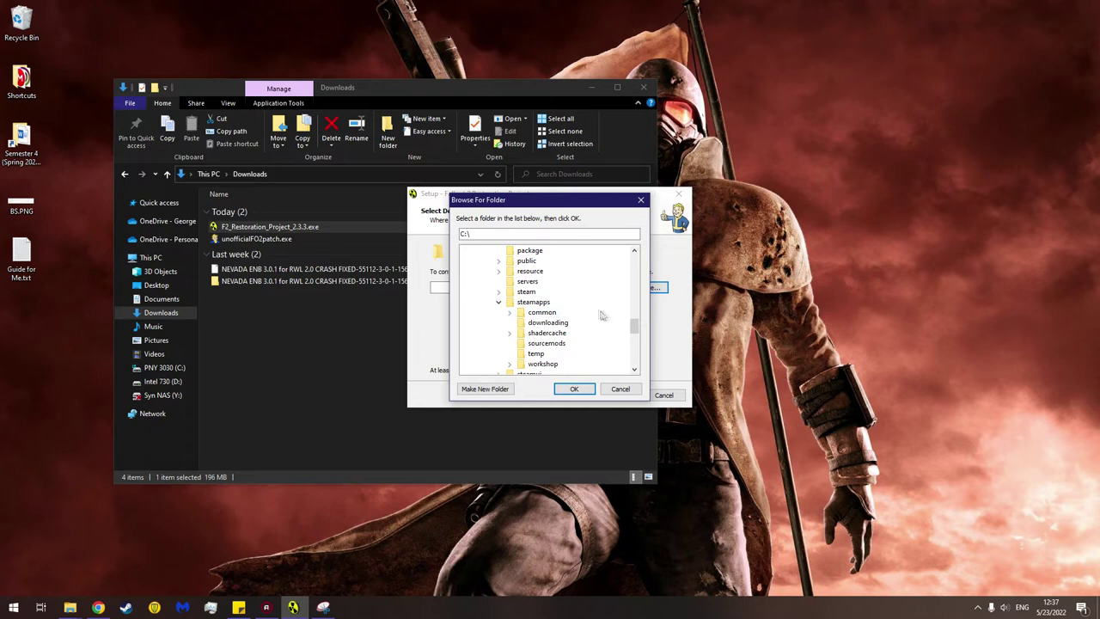
left_click(514, 318)
left_click(551, 333)
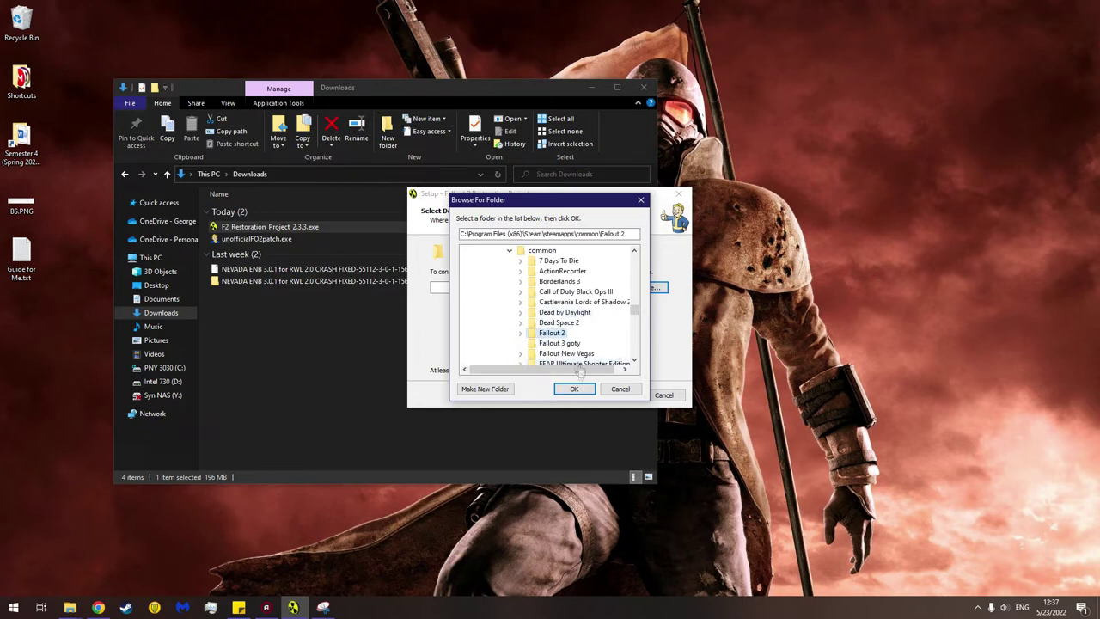
left_click(576, 389)
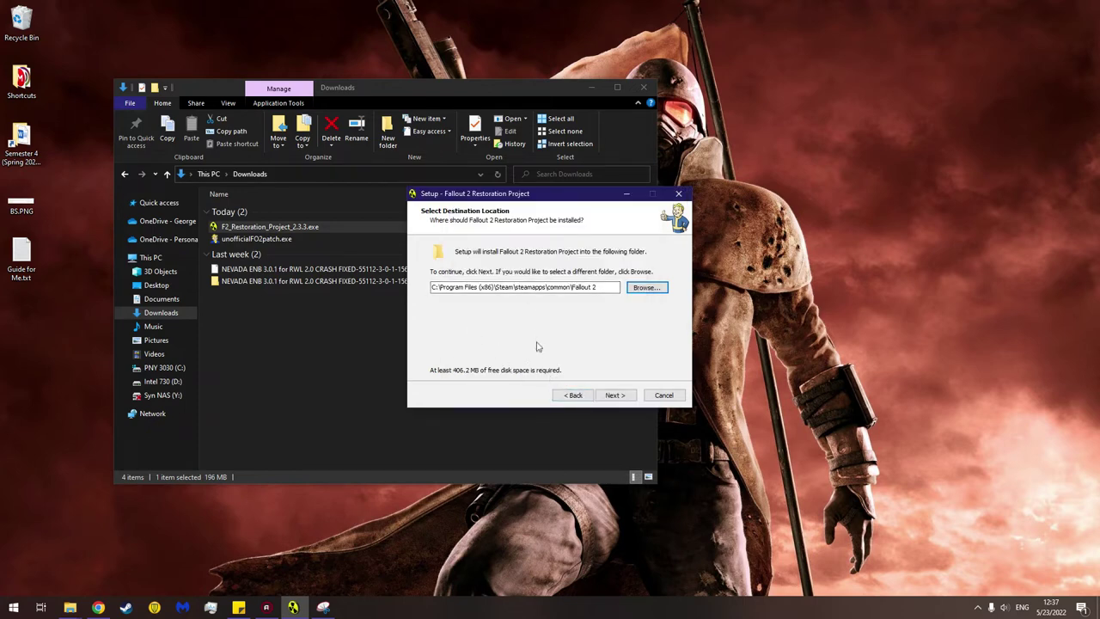
Step: Accept installing into the existing Fallout 2 folder and acknowledge the high-res patch notice
left_click(619, 396)
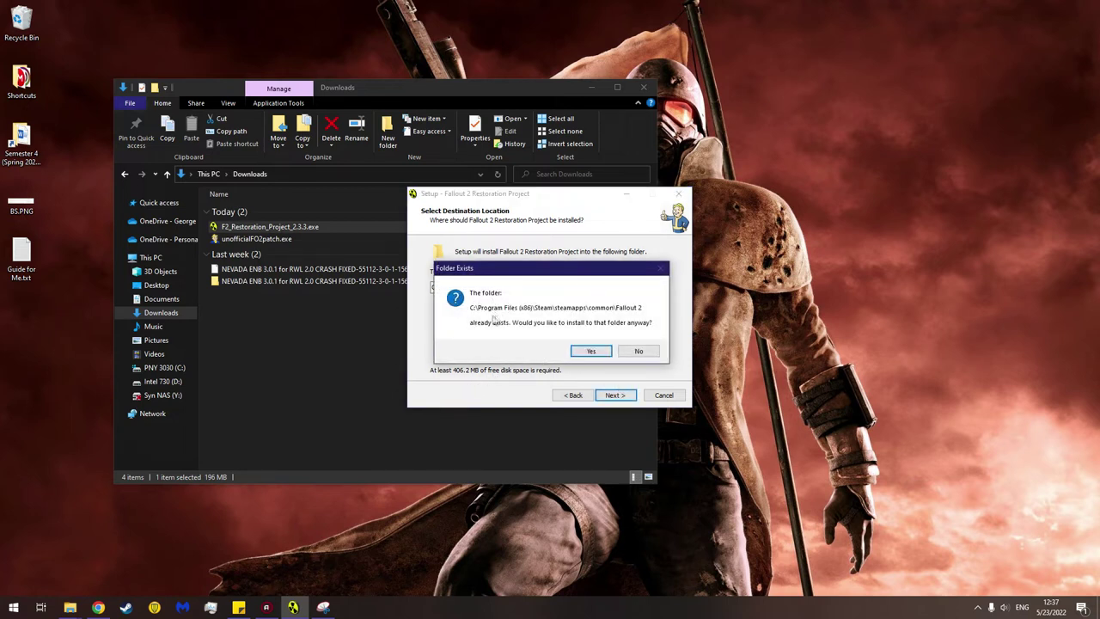
left_click(591, 352)
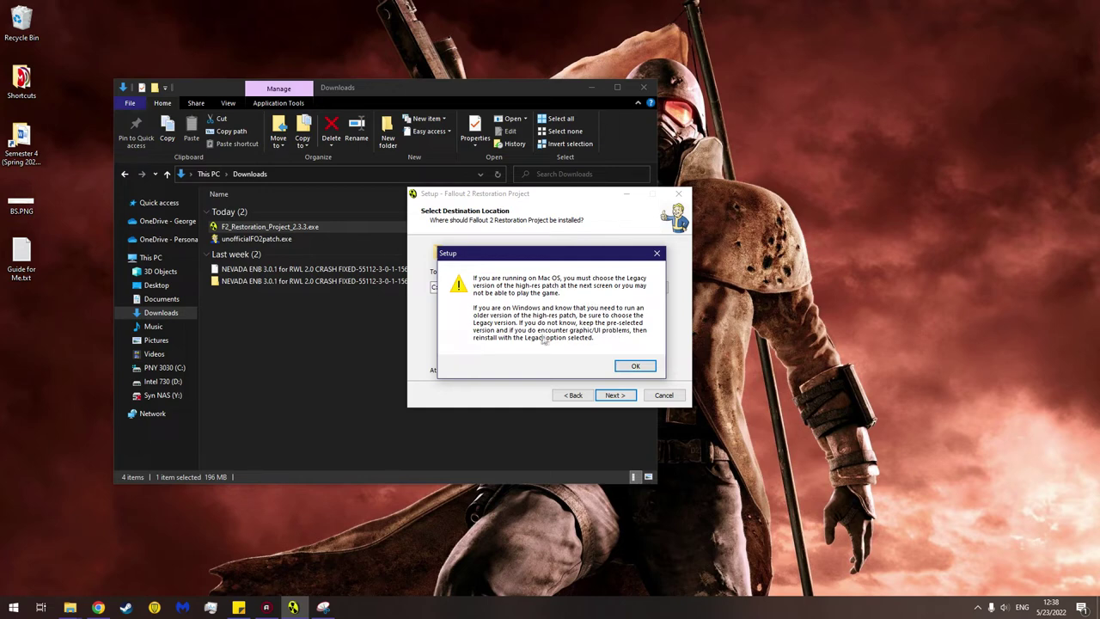
left_click(635, 367)
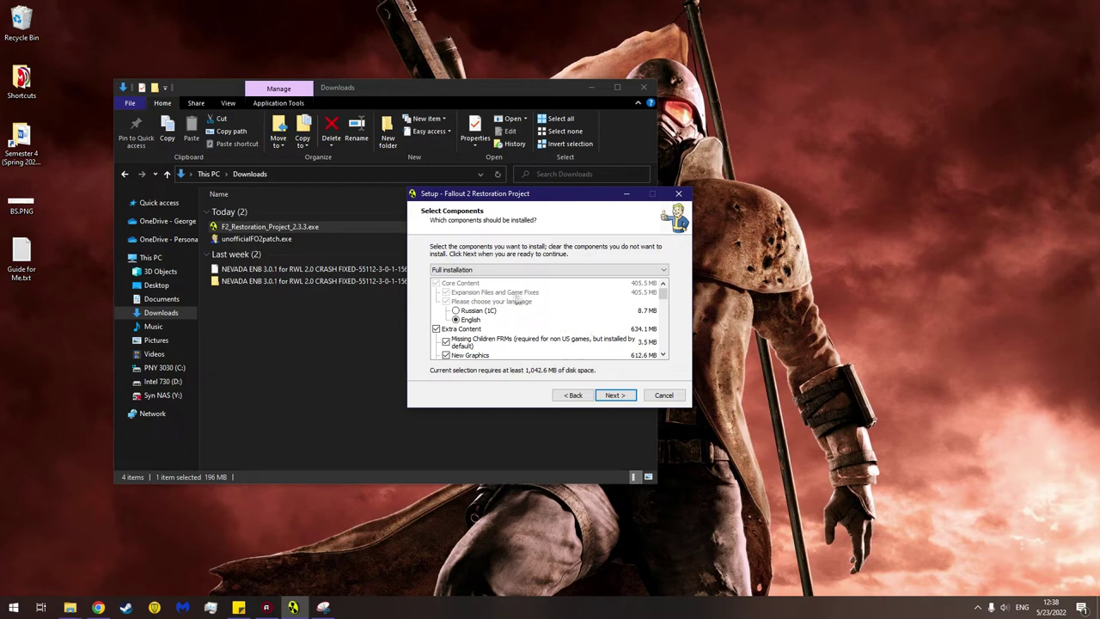
Step: Review the full installation's components, from language and graphics options to the ammo mods and party member extras
left_click_drag(663, 294, 669, 299)
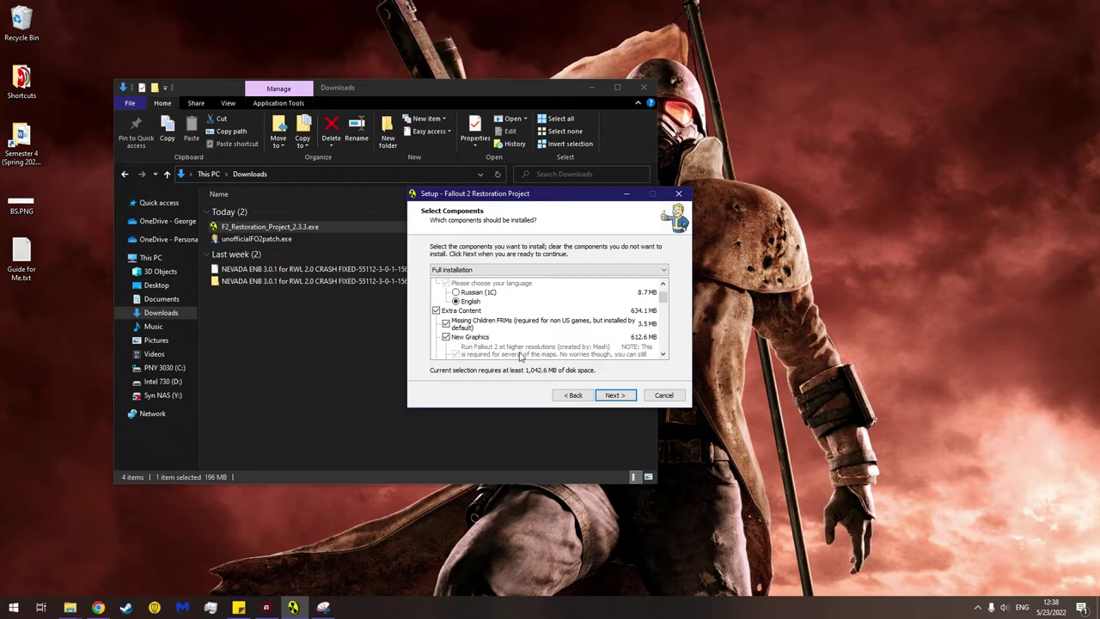
scroll(521, 355, "down", 4)
scroll(575, 336, "down", 2)
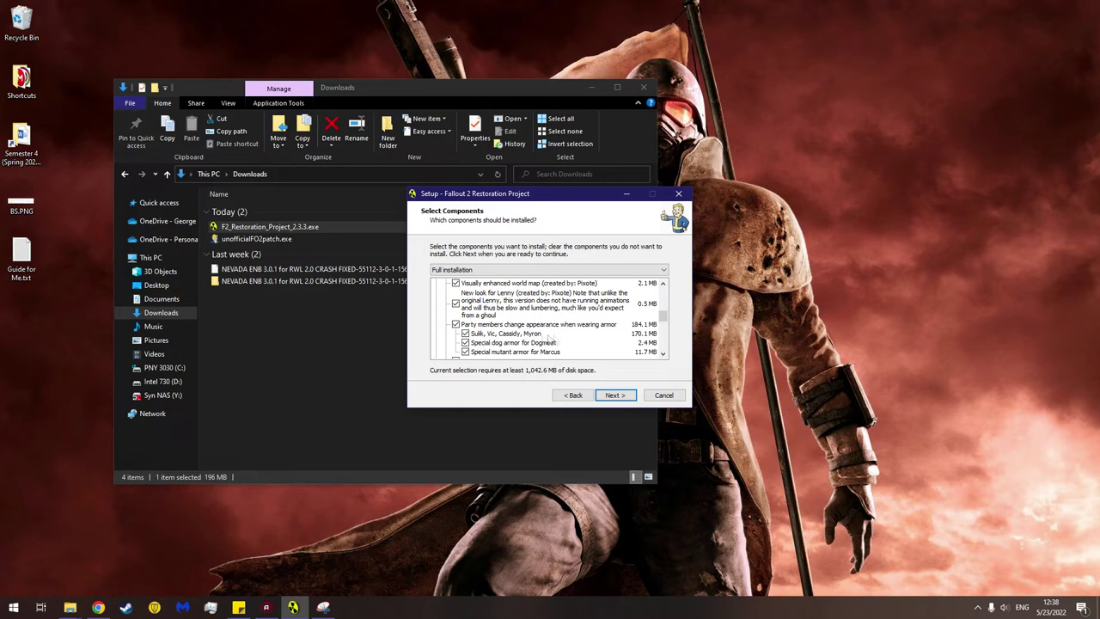
left_click_drag(663, 315, 662, 320)
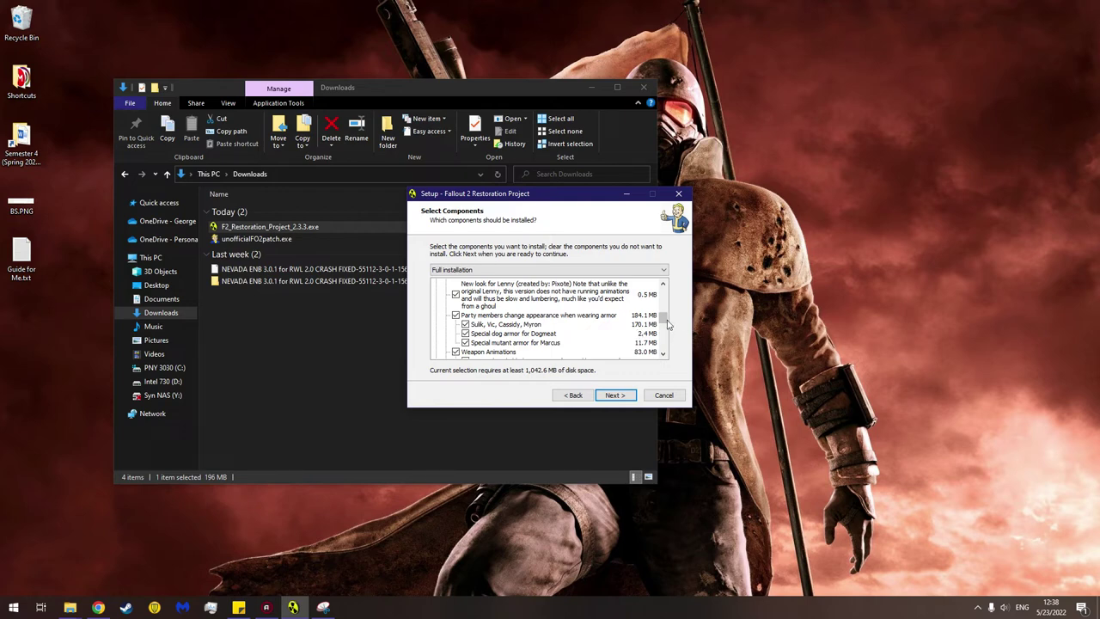
left_click_drag(666, 325, 667, 331)
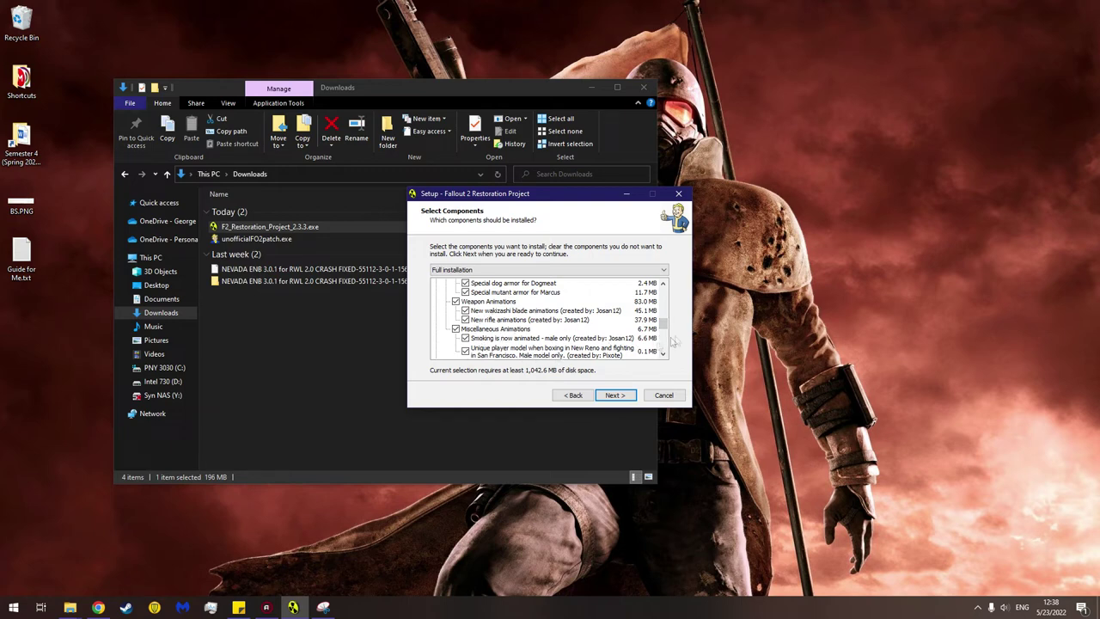
left_click_drag(664, 327, 671, 337)
scroll(672, 341, "down", 1)
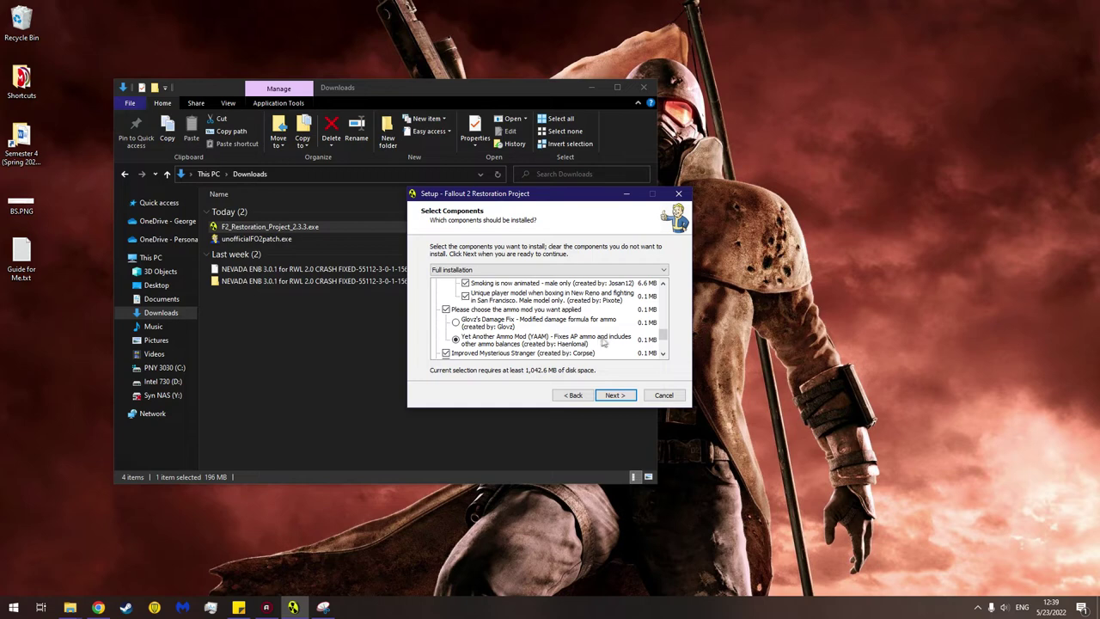
scroll(588, 345, "down", 1)
scroll(588, 345, "down", 2)
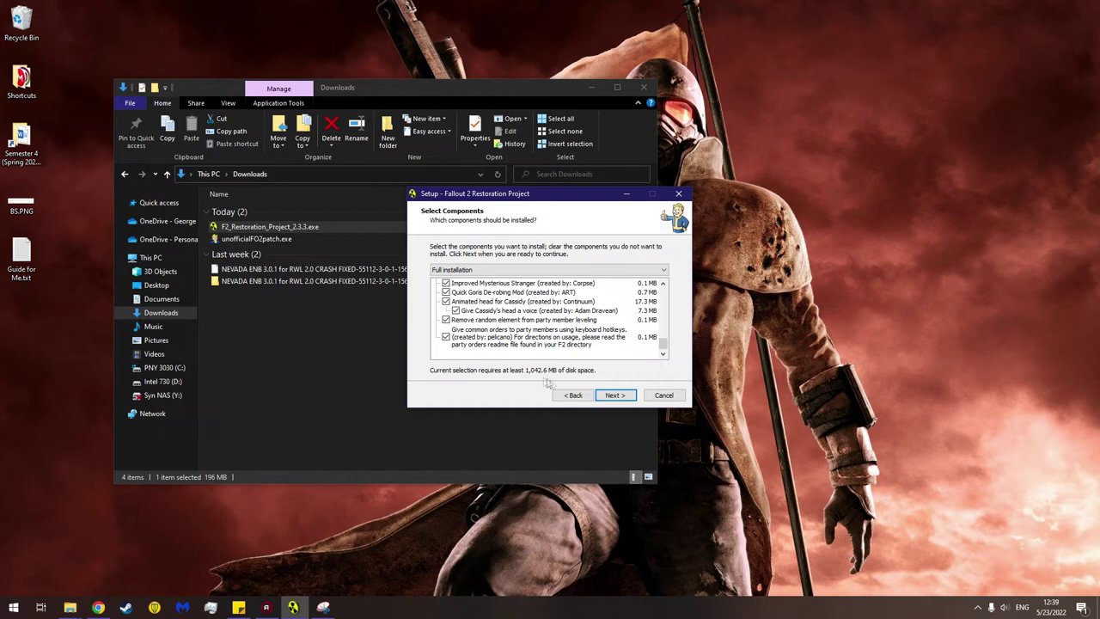
Step: Keep the full installation's preselected components and start installing the Restoration Project
left_click(611, 397)
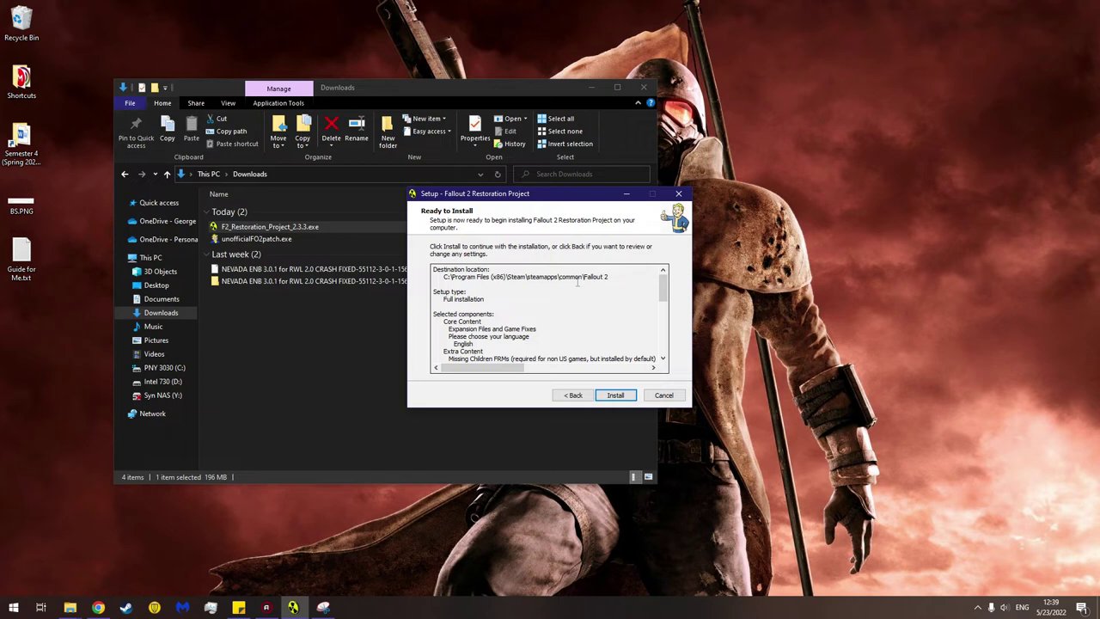
left_click(616, 396)
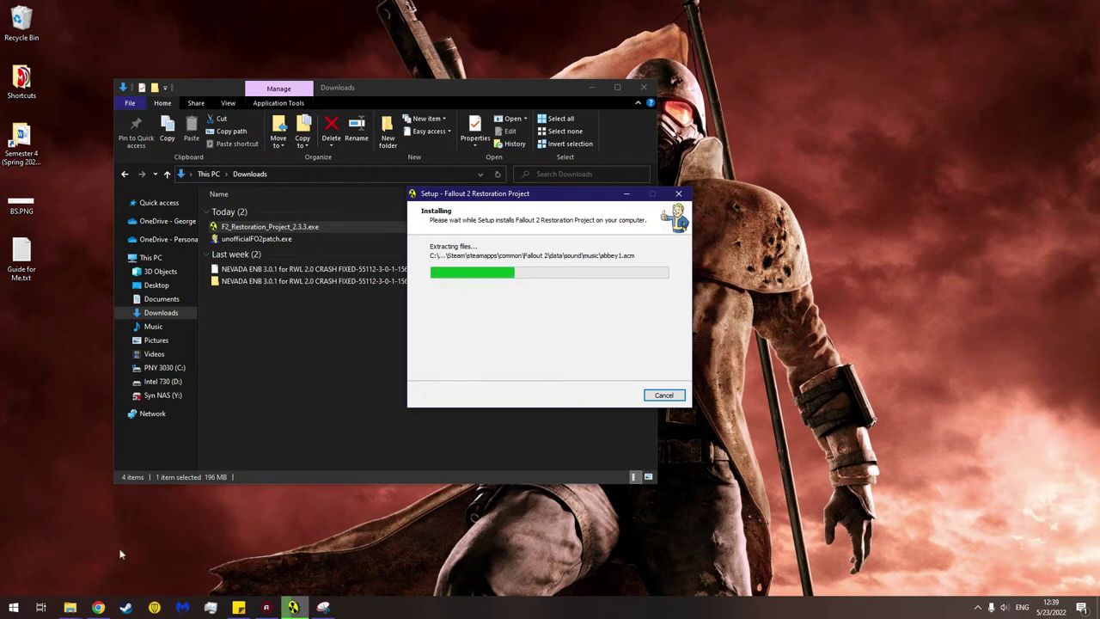
Step: Close the spare File Explorer window and browse the Downloads window to C:\Program Files (x86)\Steam\steamapps\common
mouse_move(70, 607)
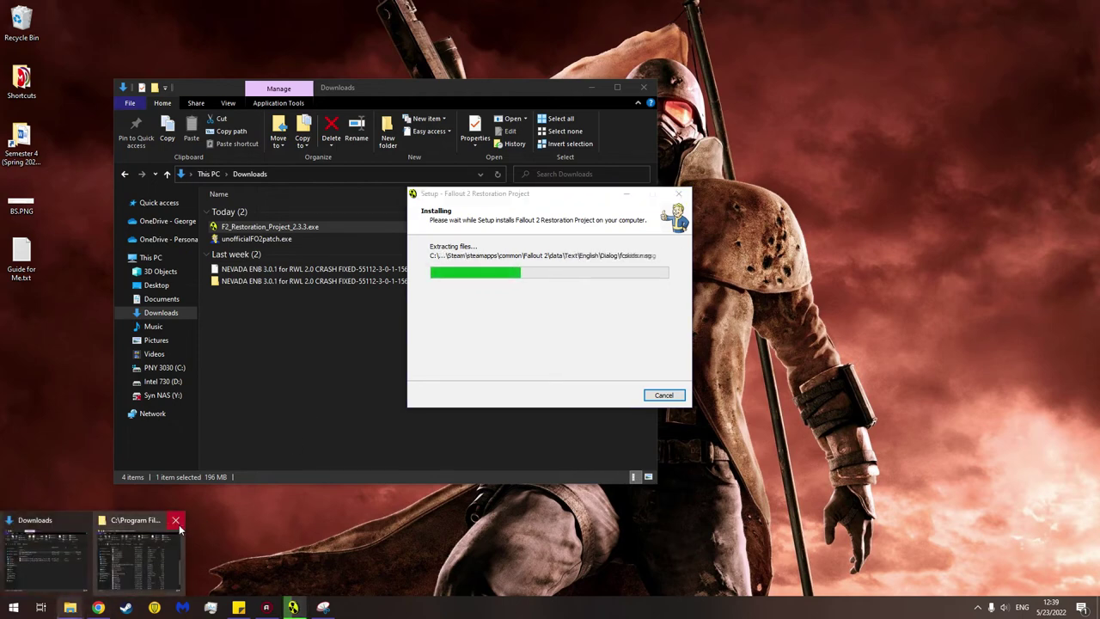
left_click(188, 520)
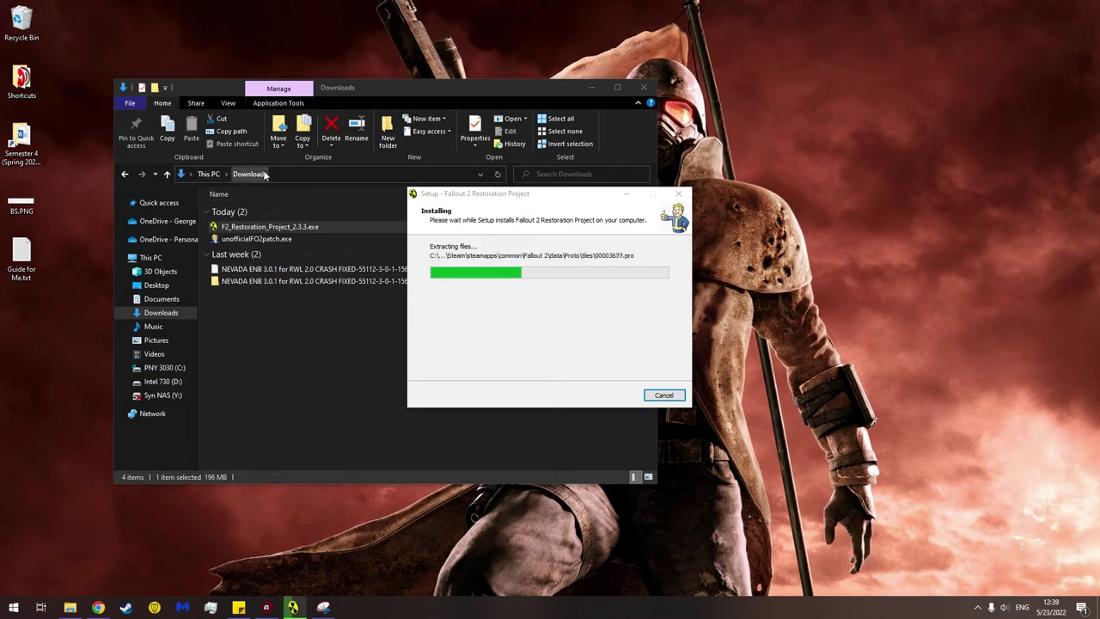
left_click(282, 287)
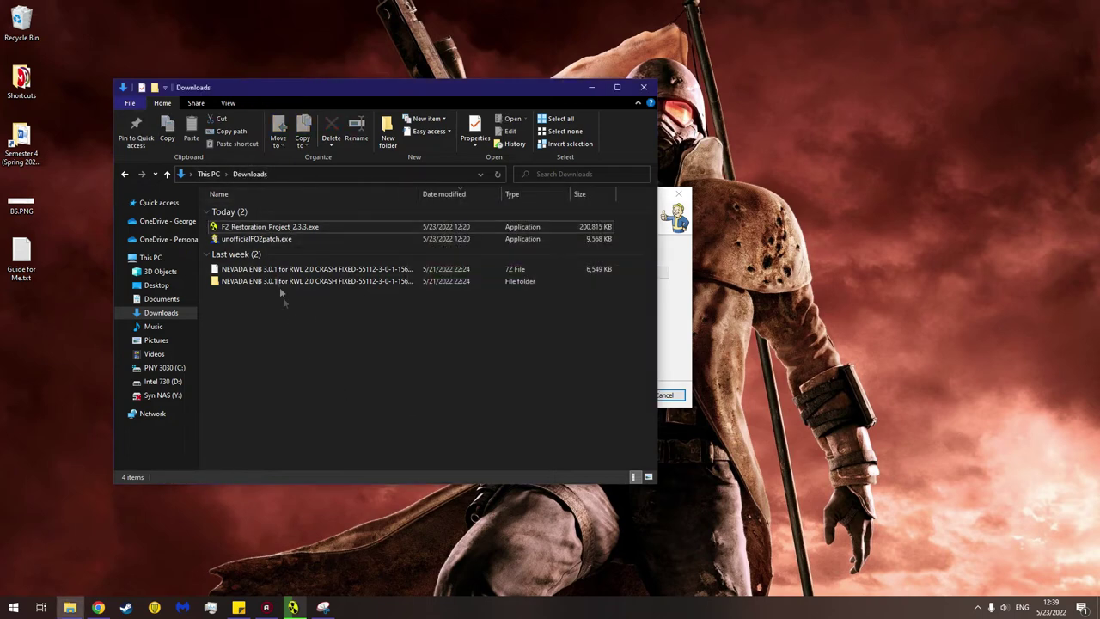
left_click(213, 173)
left_click(378, 434)
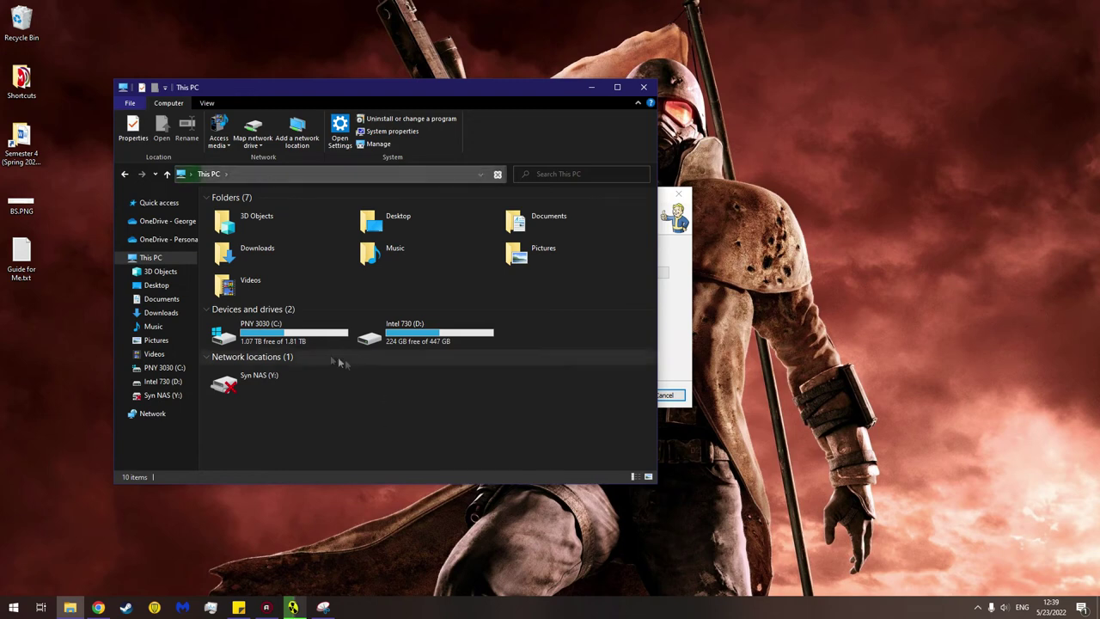
double_click(288, 337)
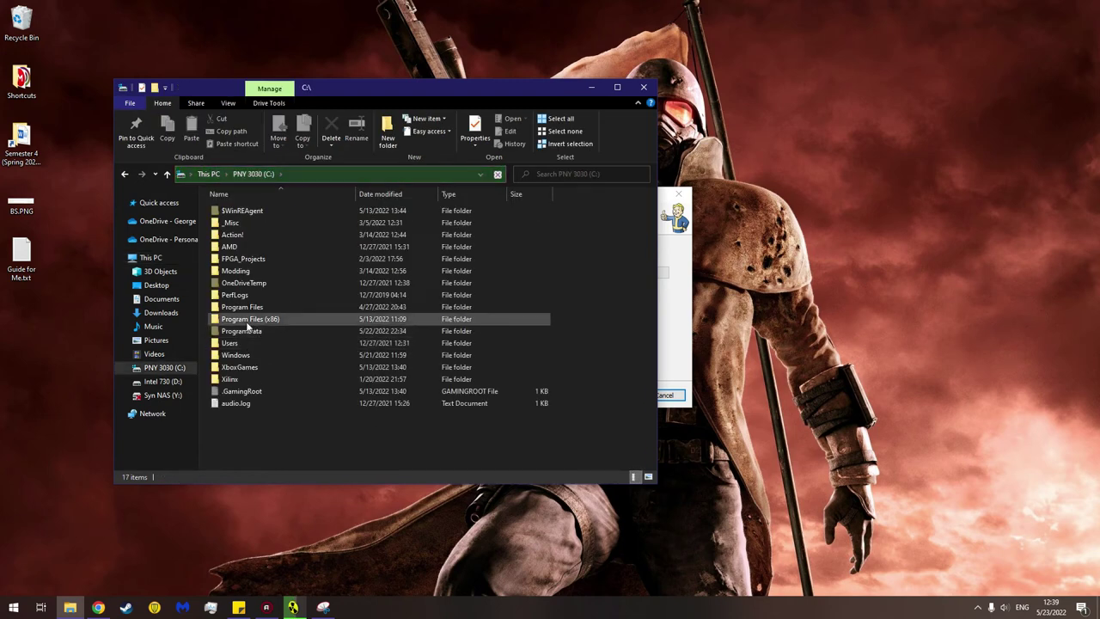
double_click(275, 319)
scroll(327, 319, "down", 5)
scroll(325, 319, "down", 2)
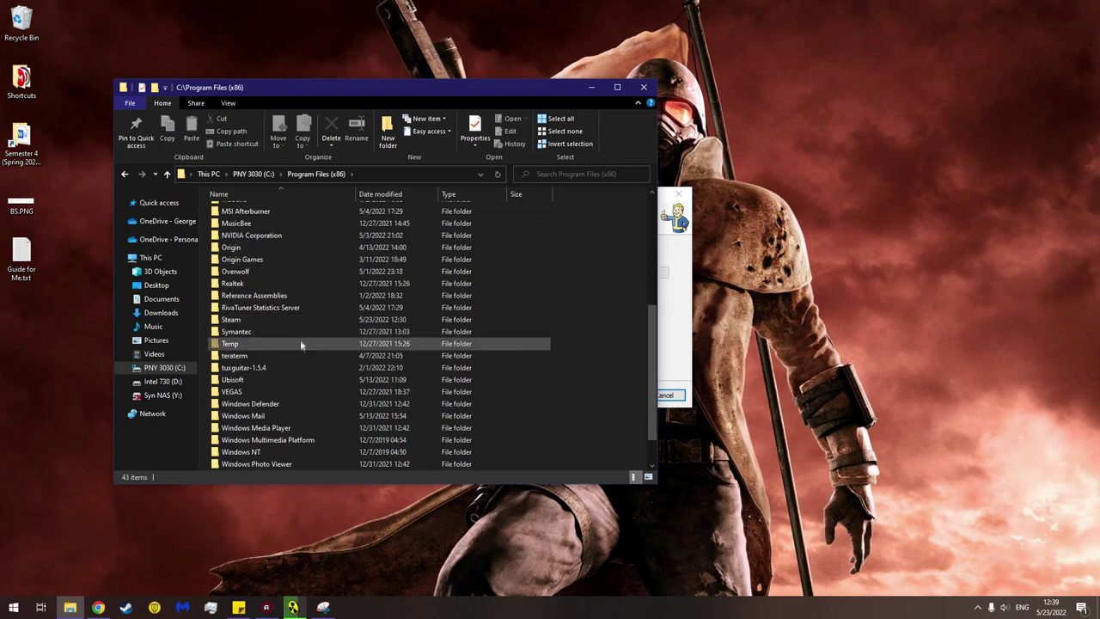
double_click(234, 319)
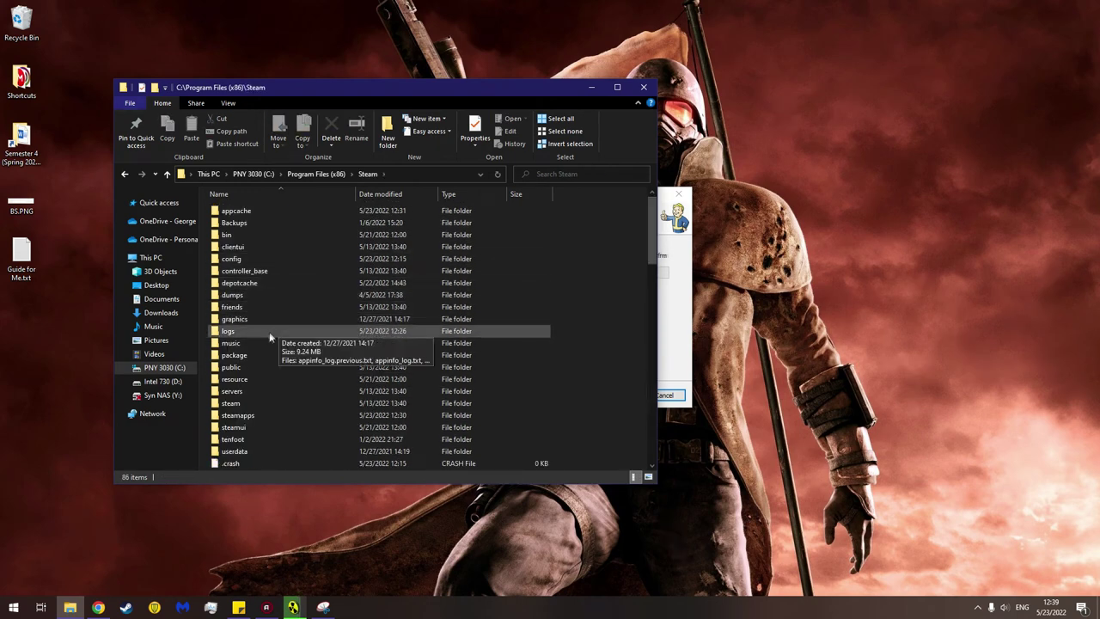
double_click(267, 415)
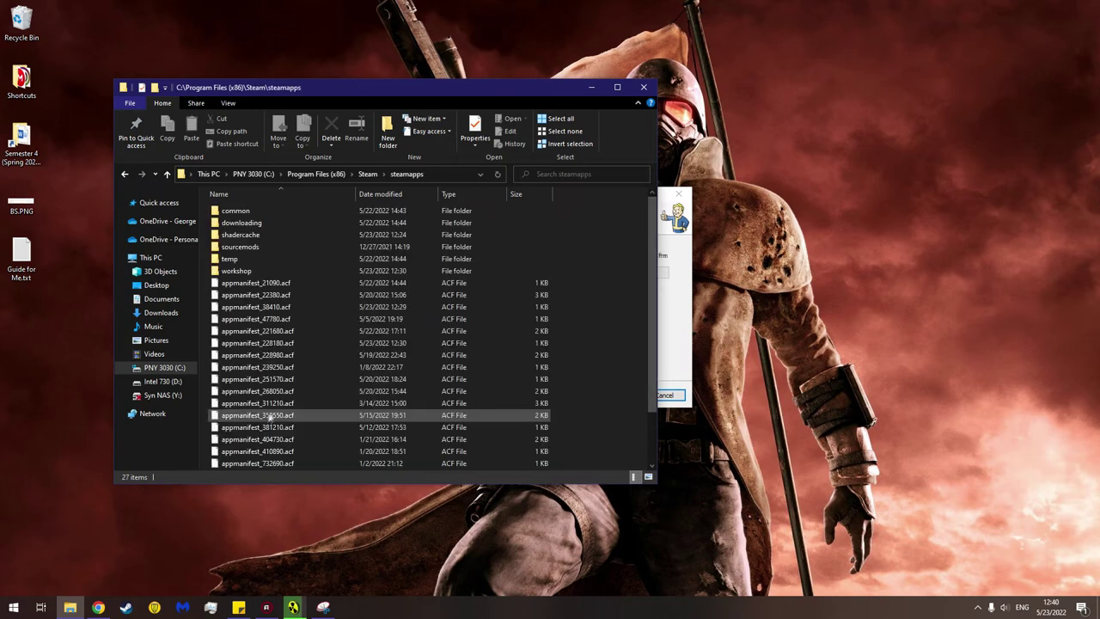
double_click(236, 211)
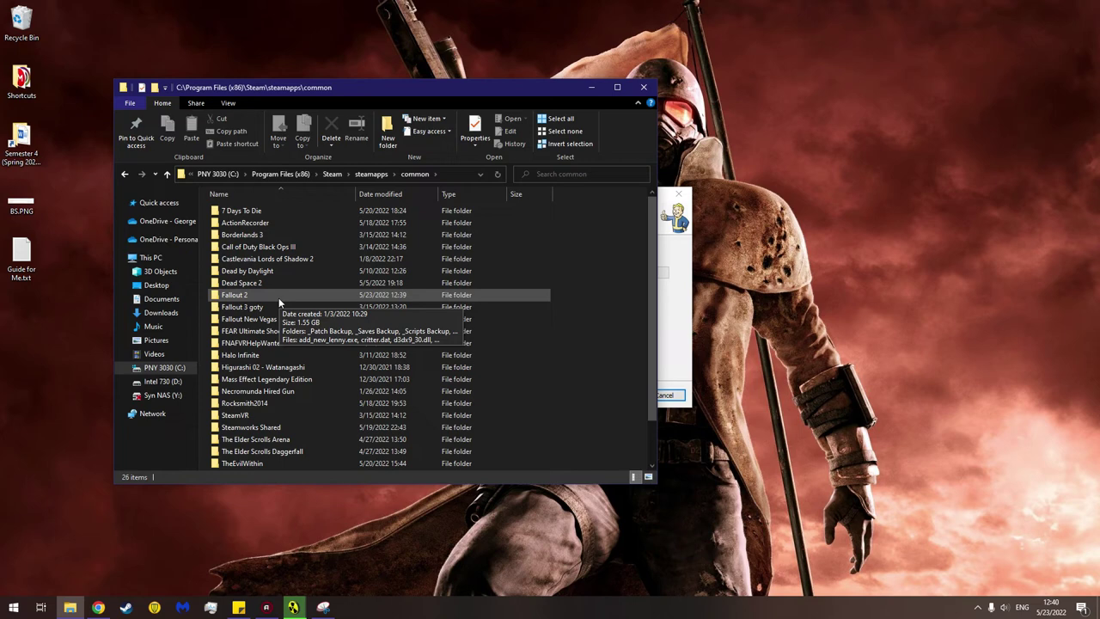
Step: Check the Restoration Project installer's progress and bring back the window showing the common folder
left_click(591, 87)
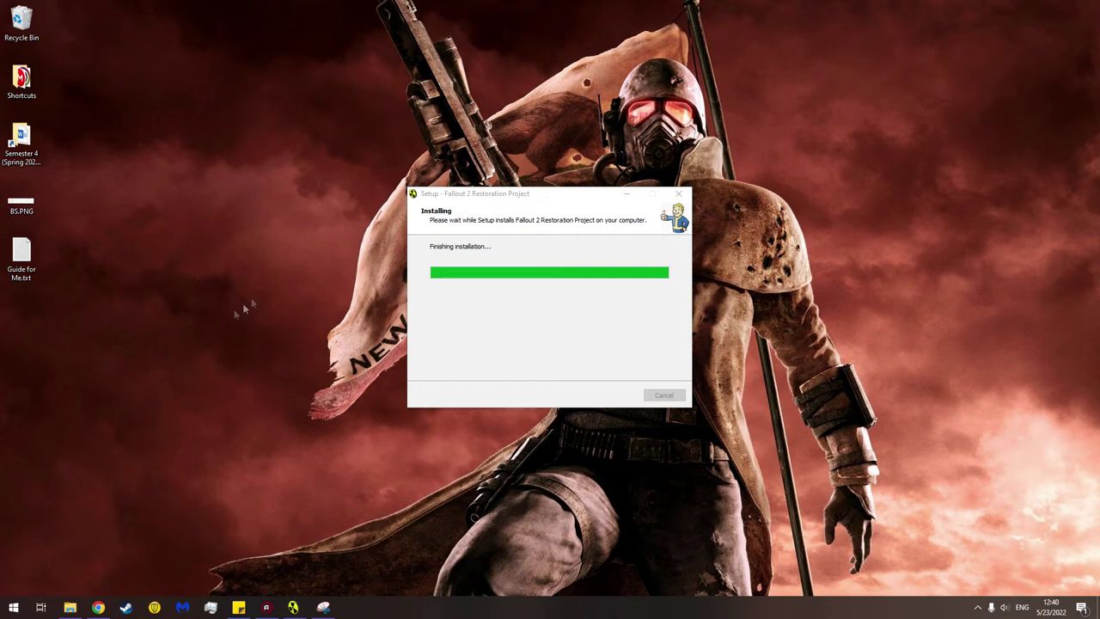
mouse_move(70, 607)
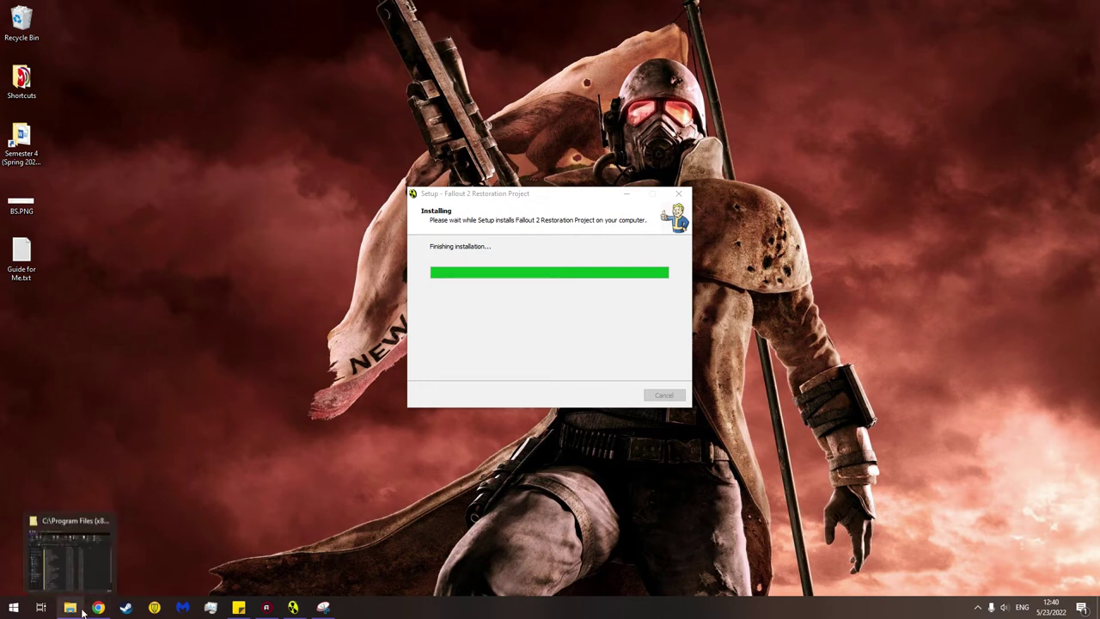
left_click(82, 566)
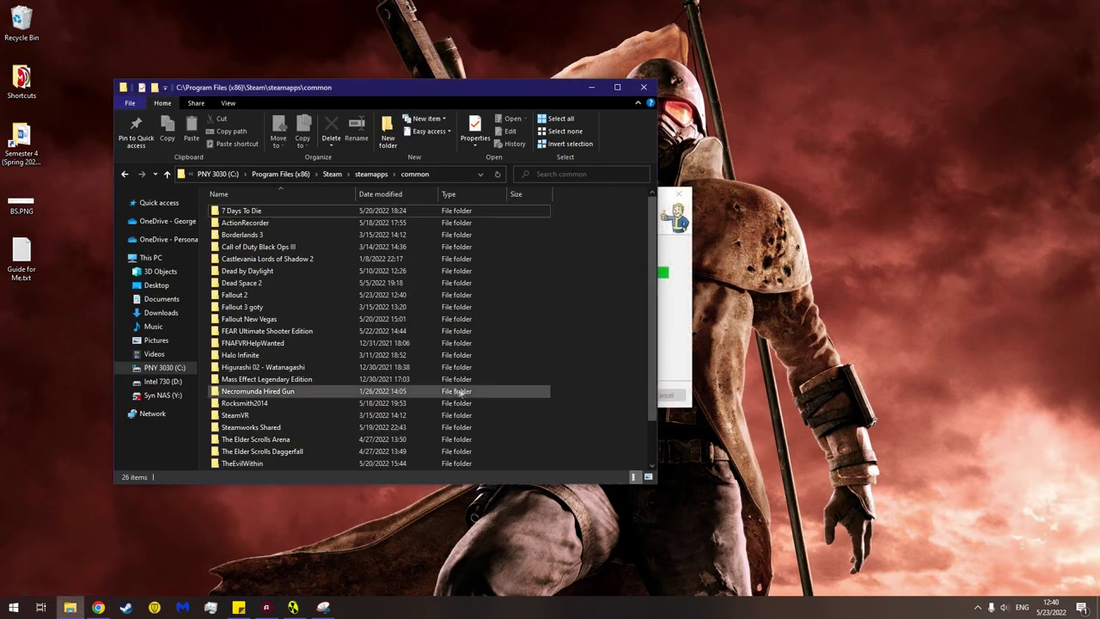
Step: Browse the game folder to Fallout 2\data\Scripts and look through the installed INT script files
double_click(237, 295)
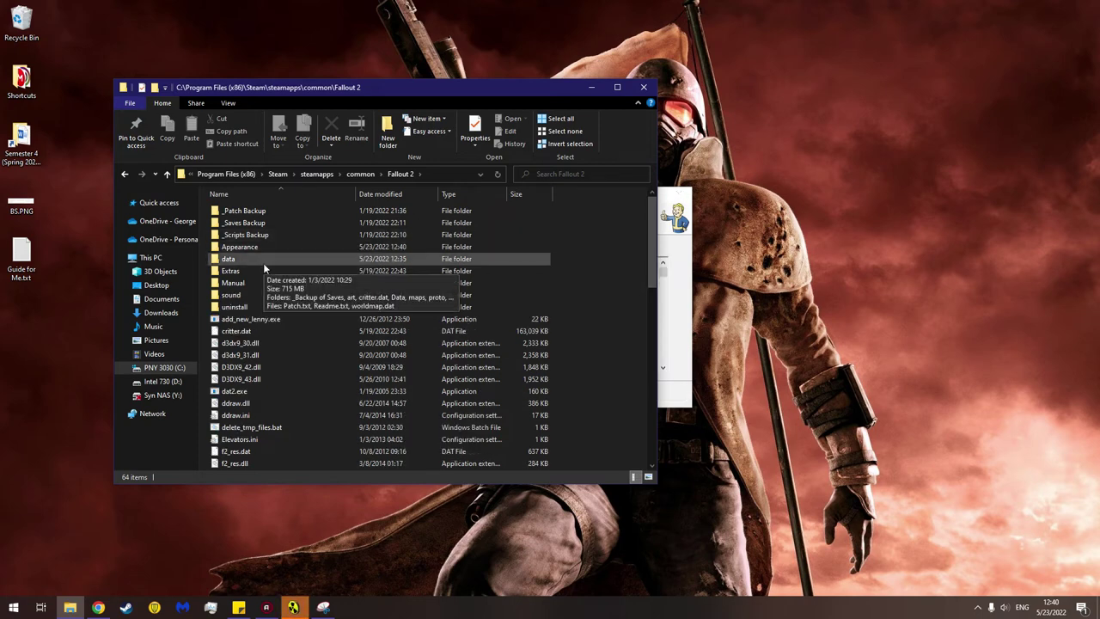
double_click(263, 263)
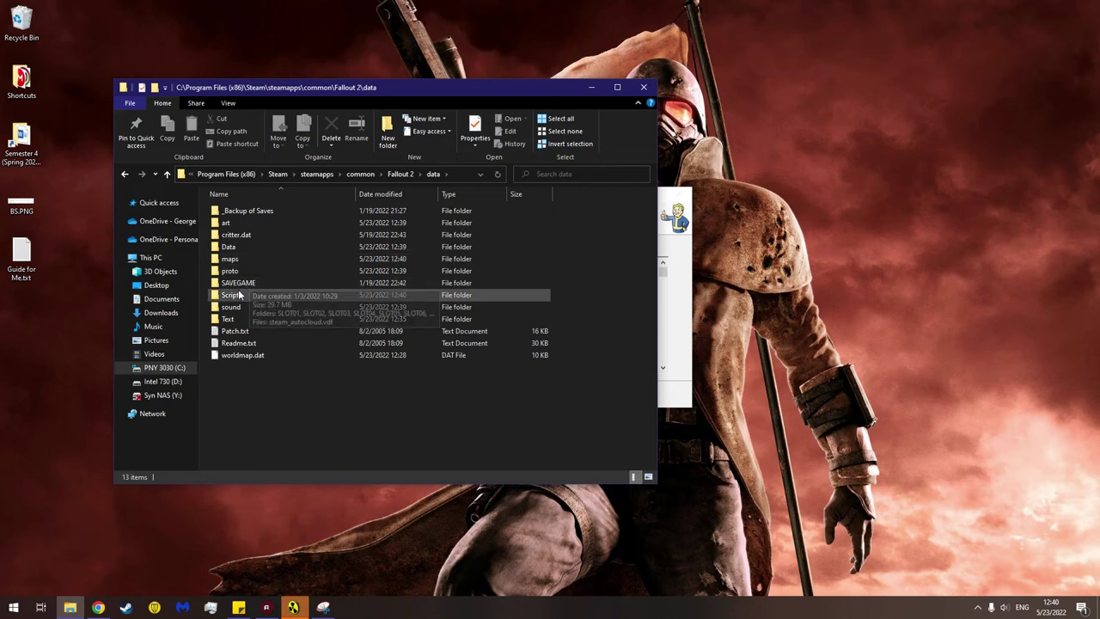
double_click(237, 295)
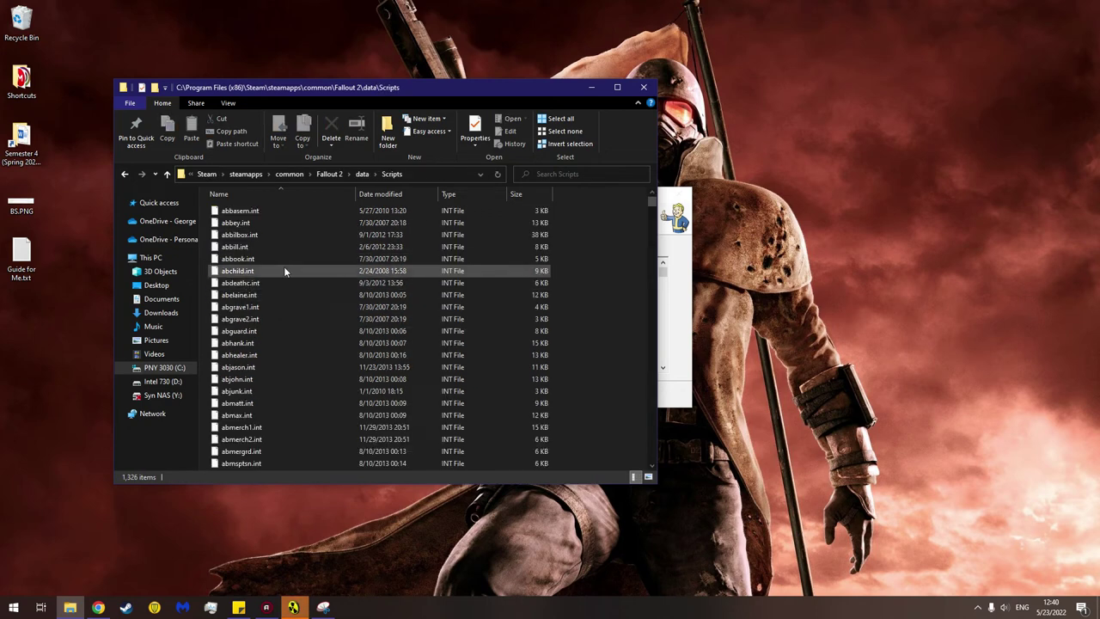
scroll(284, 270, "down", 15)
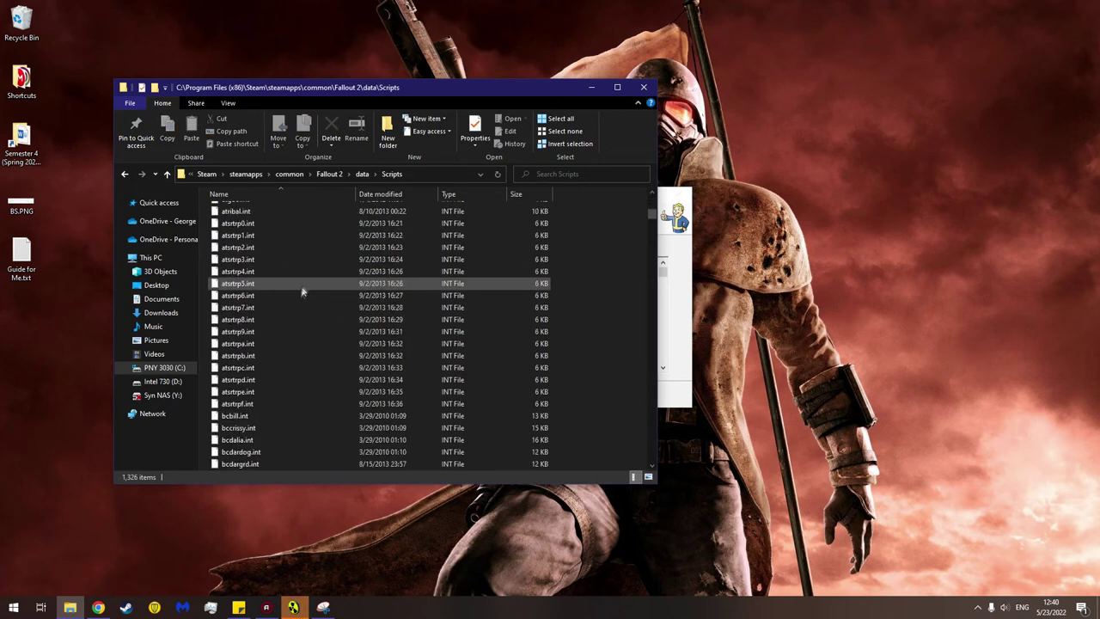
scroll(308, 288, "down", 20)
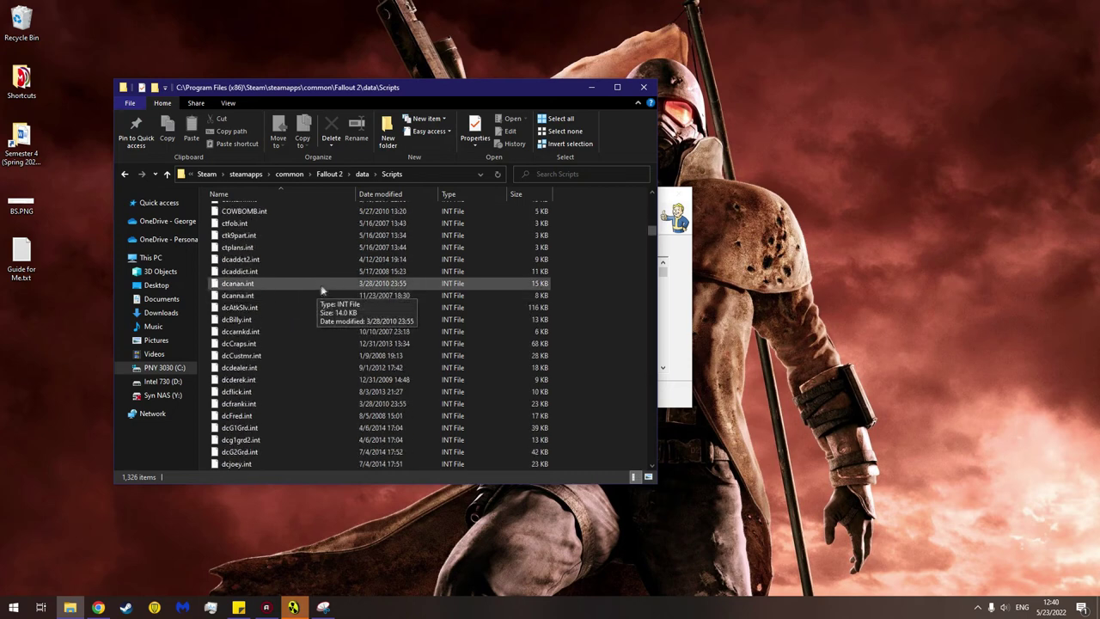
scroll(457, 249, "down", 20)
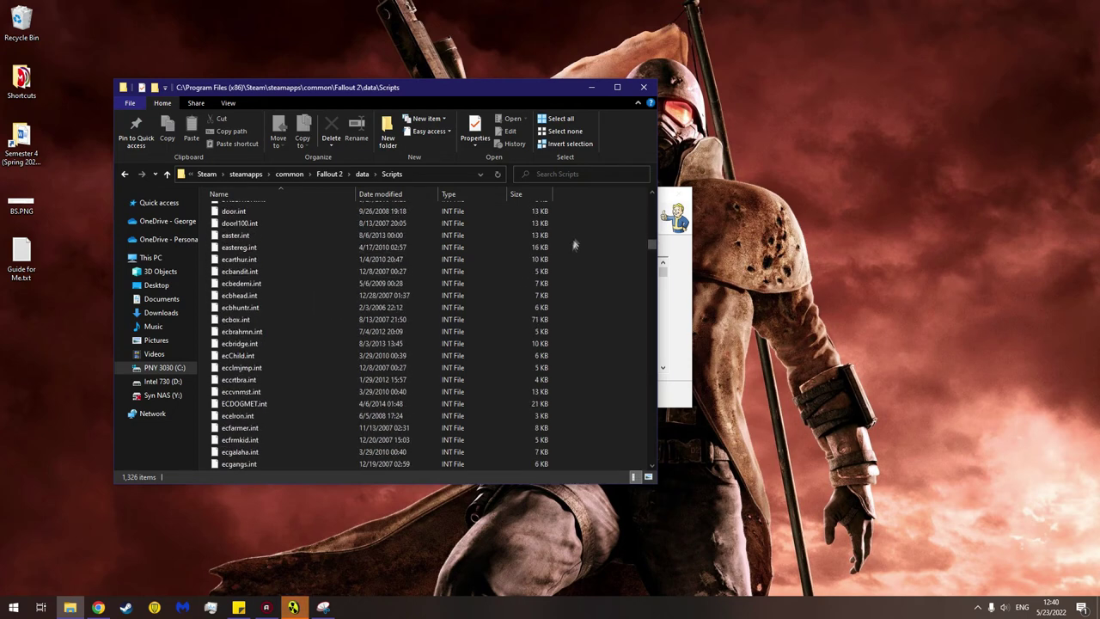
scroll(575, 243, "up", 15)
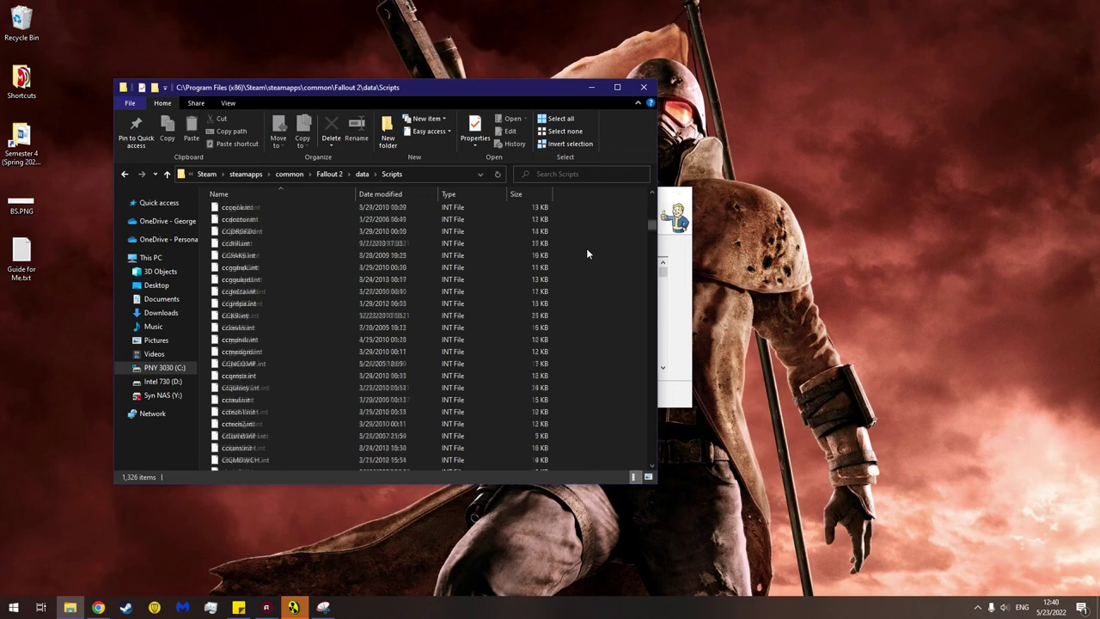
scroll(588, 254, "up", 20)
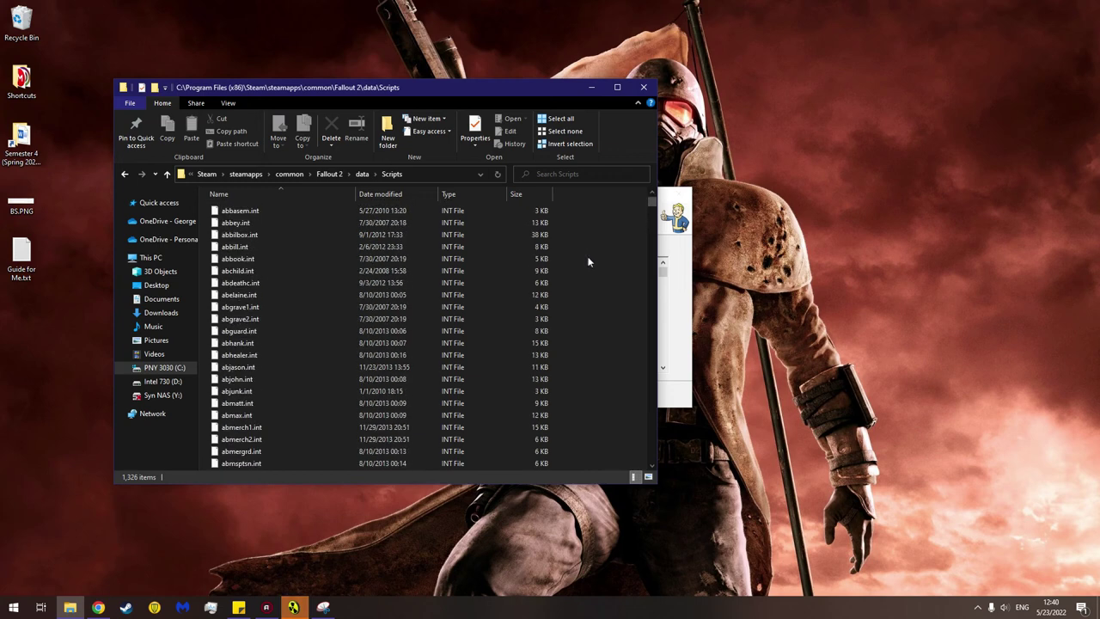
Step: Minimize the Scripts folder window, pass the Restoration Project's information page and finish its setup
left_click(587, 89)
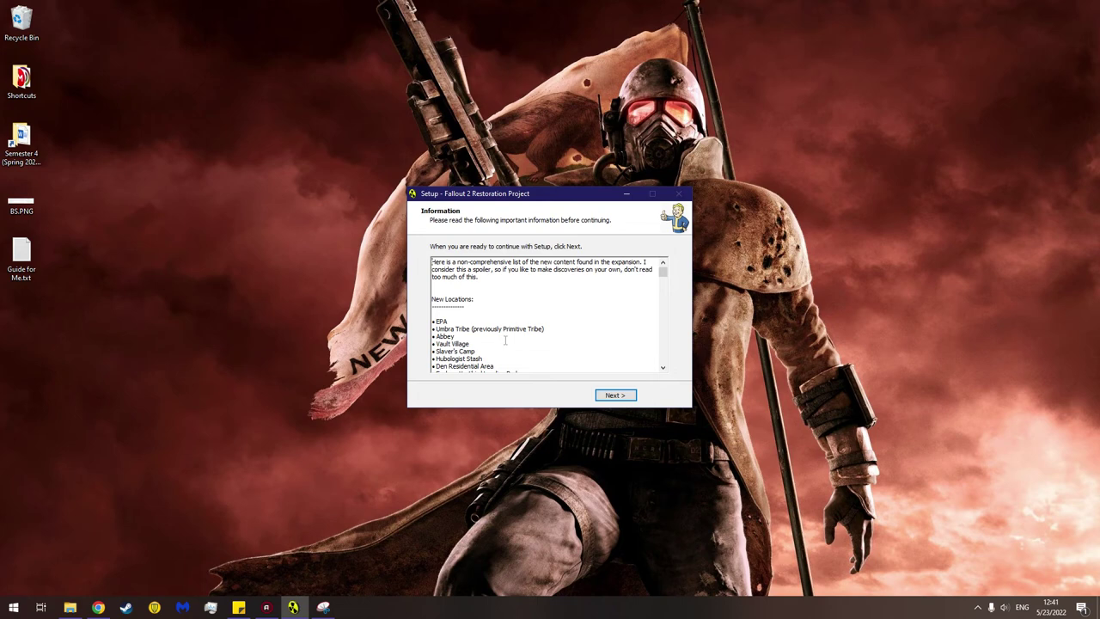
scroll(506, 340, "down", 2)
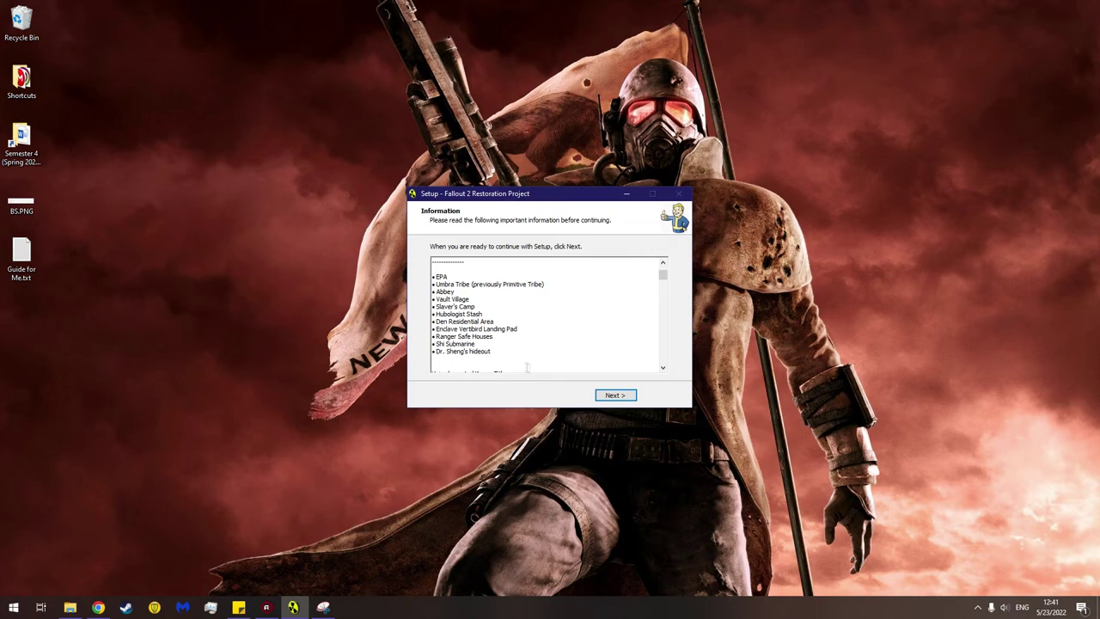
left_click(613, 394)
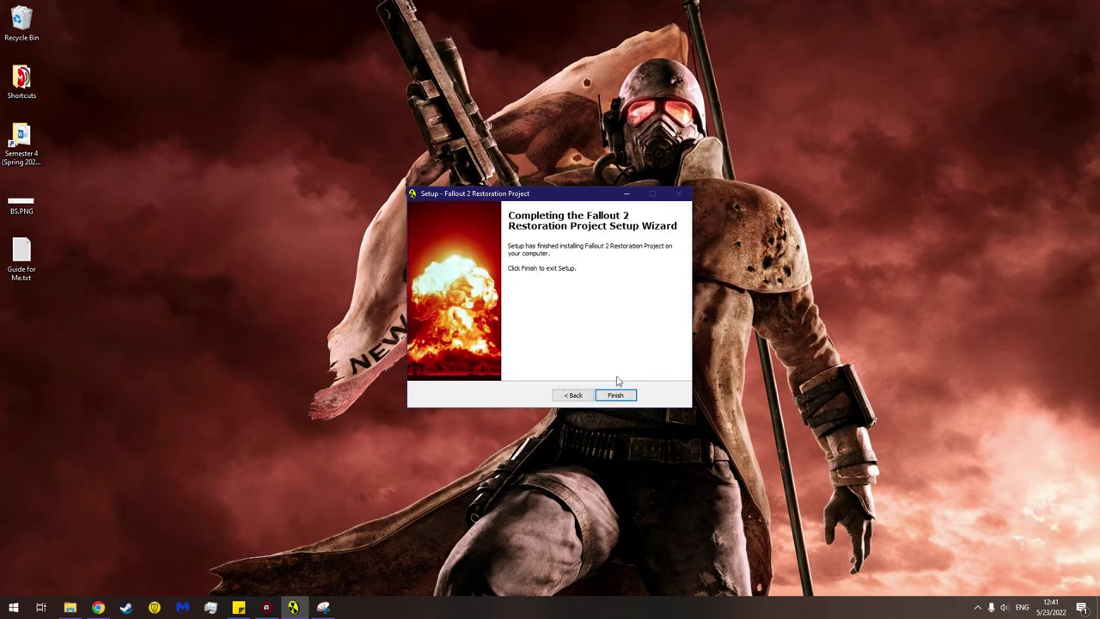
left_click(616, 395)
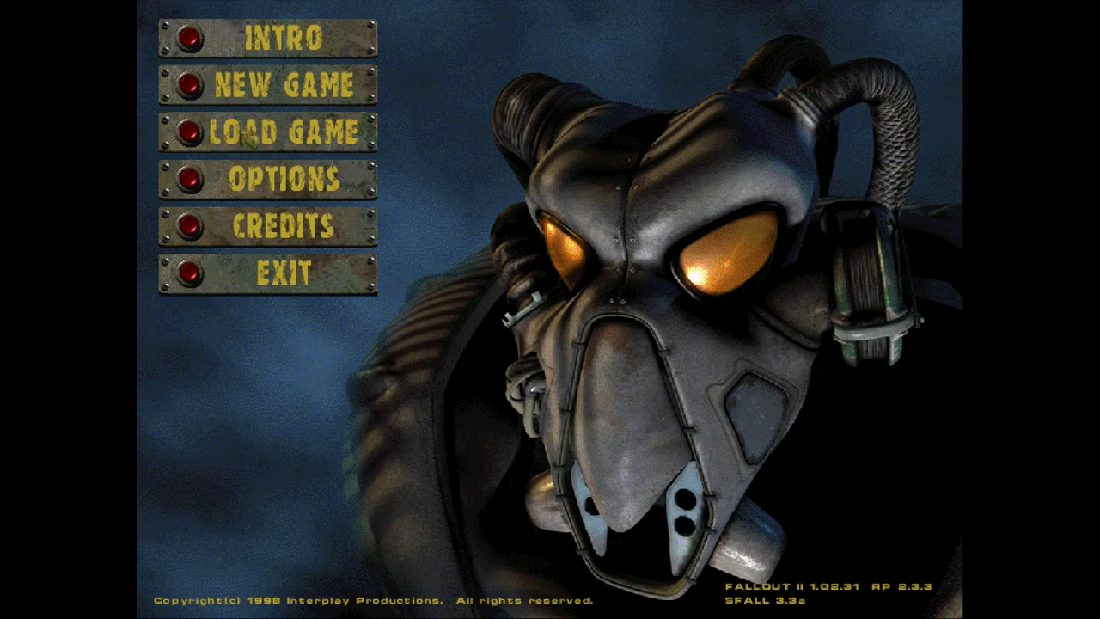
Step: Start a new game with a custom-created character and raise Perception to 10
left_click(189, 84)
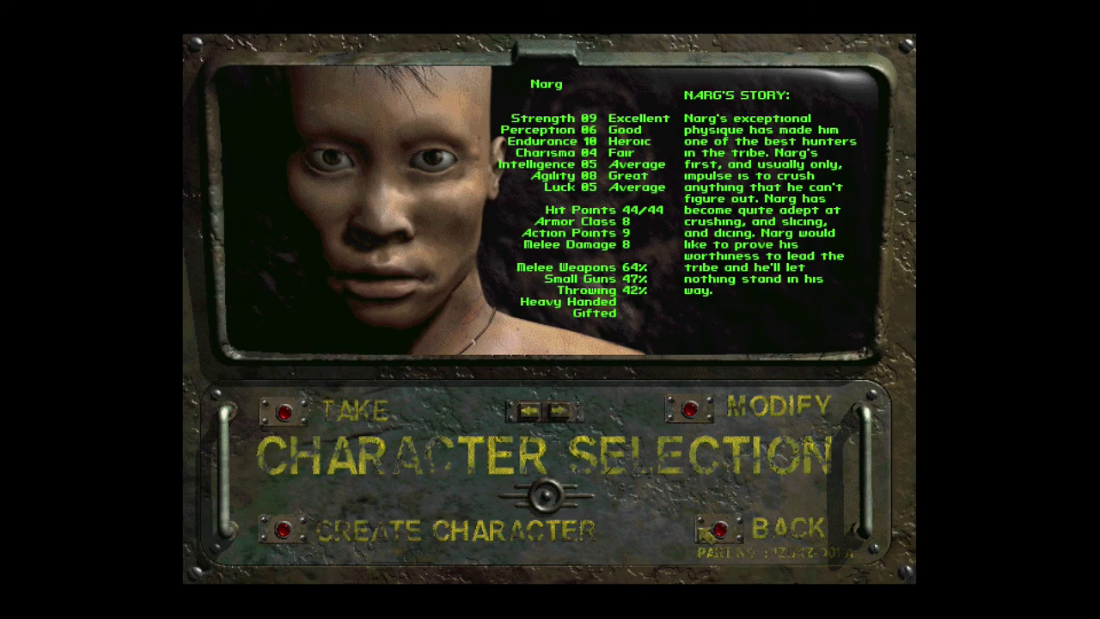
left_click(284, 531)
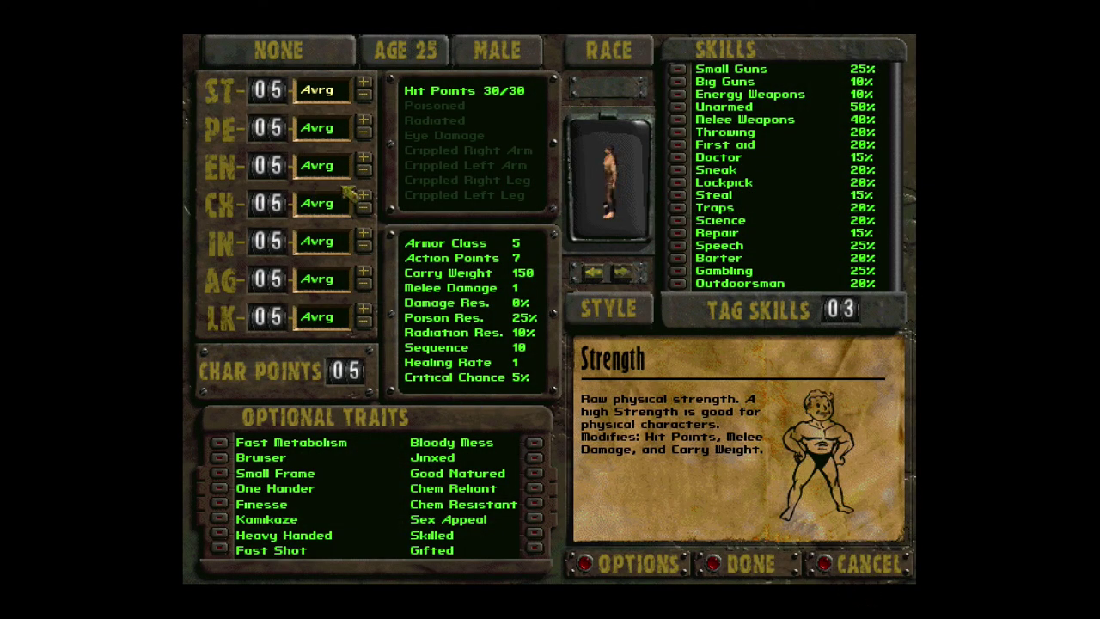
left_click(363, 122)
left_click(365, 122)
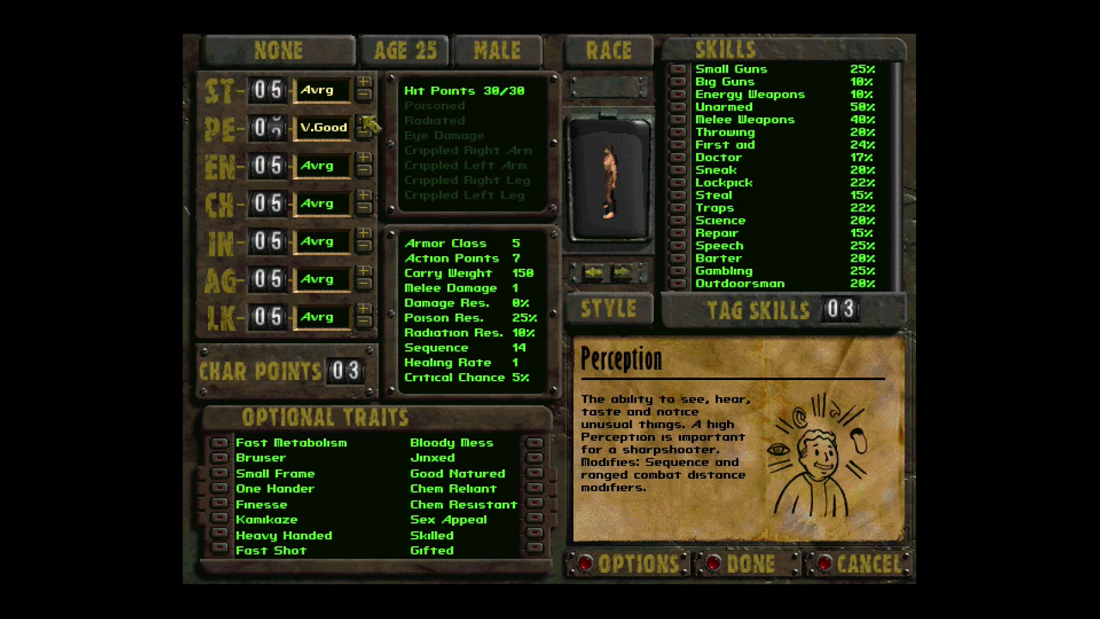
left_click(365, 122)
left_click(364, 122)
left_click(364, 122)
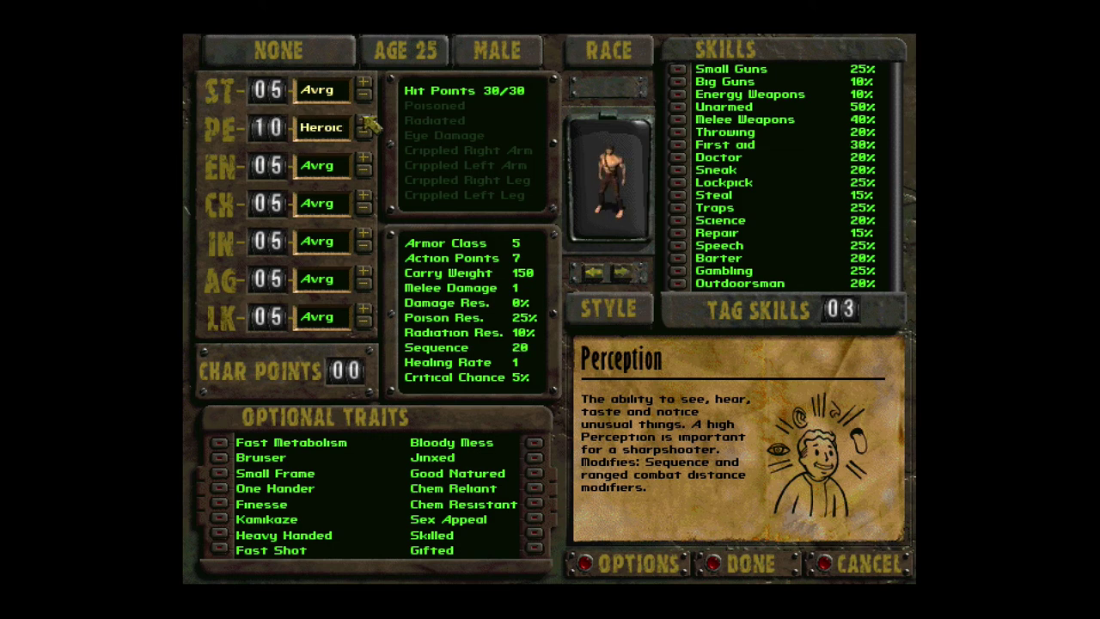
Step: Name the new character Test
left_click(301, 57)
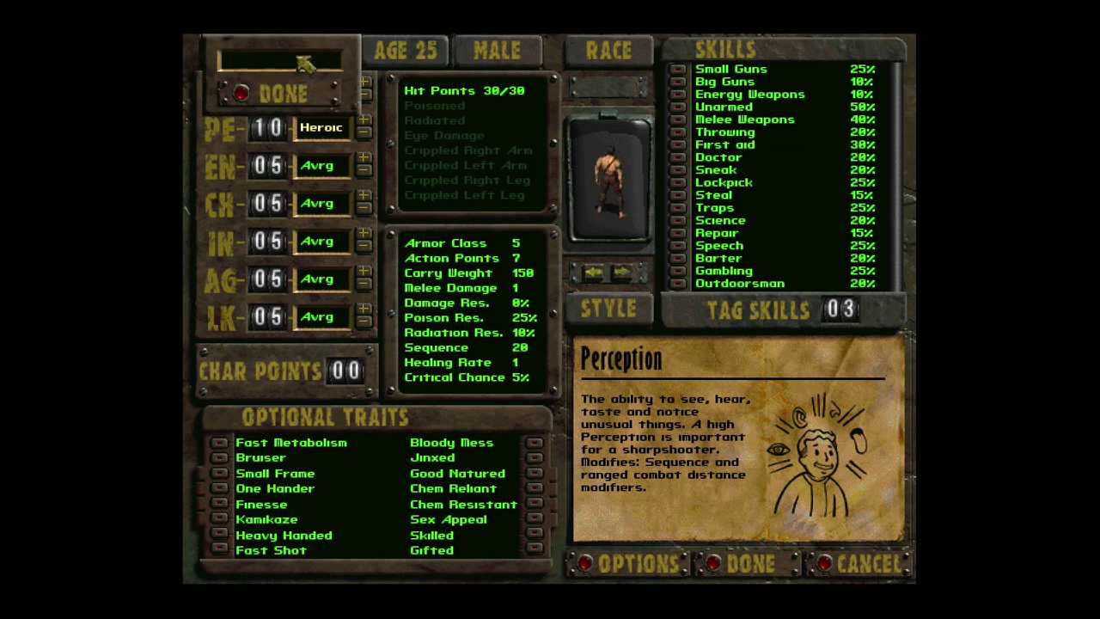
type("Test")
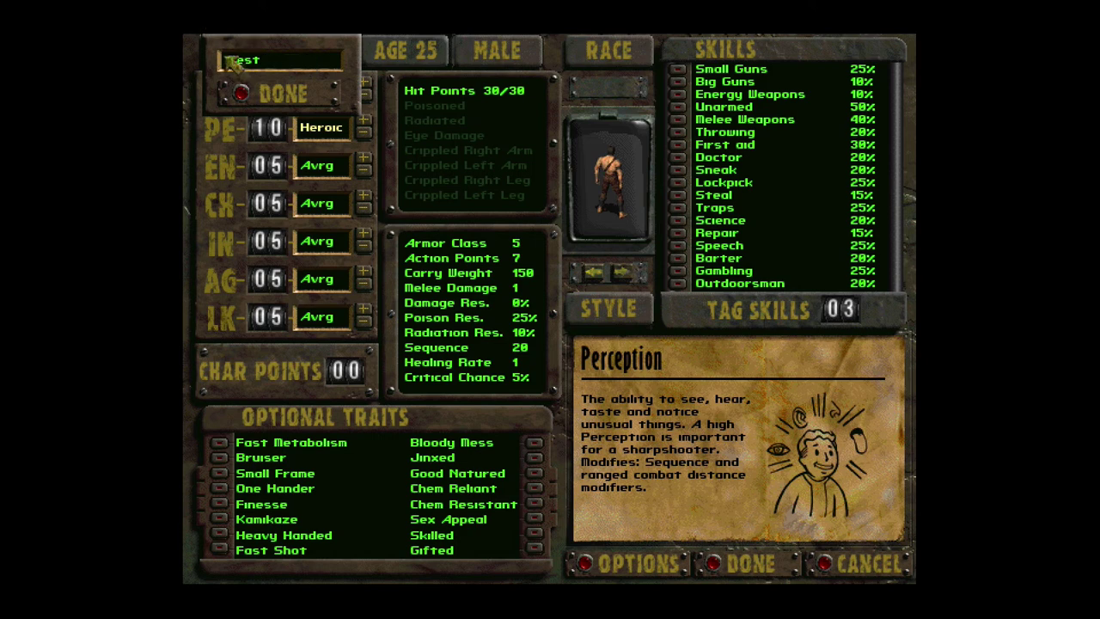
left_click(249, 96)
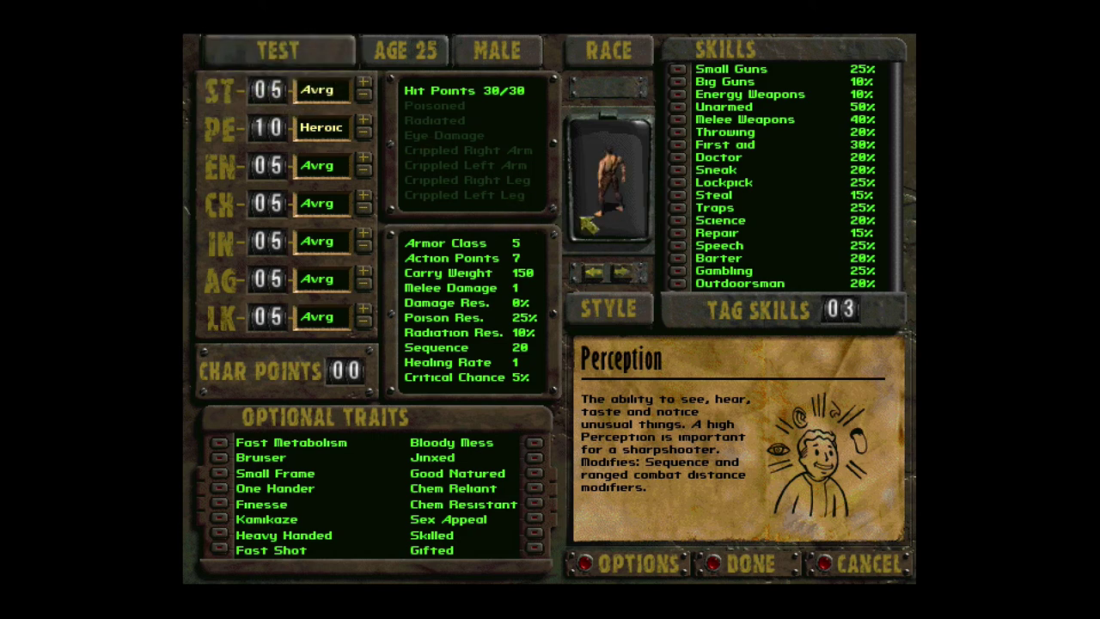
Step: Set the character's age to 33
left_click(437, 50)
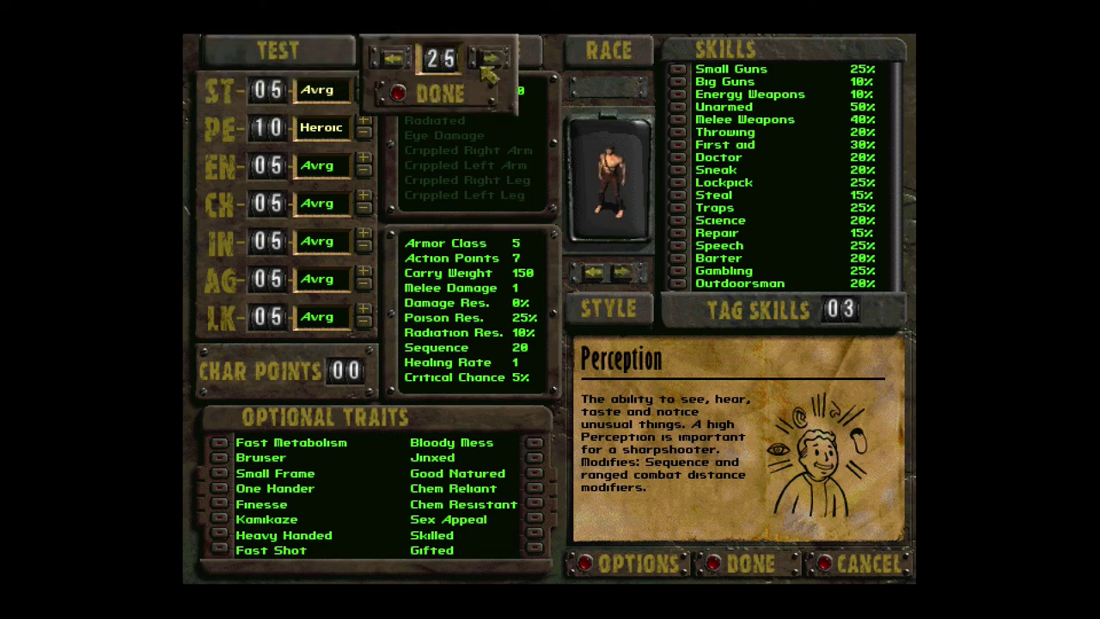
left_click(487, 61)
left_click(488, 62)
left_click(487, 62)
left_click(488, 62)
left_click(489, 61)
left_click(489, 60)
left_click(489, 61)
left_click(489, 60)
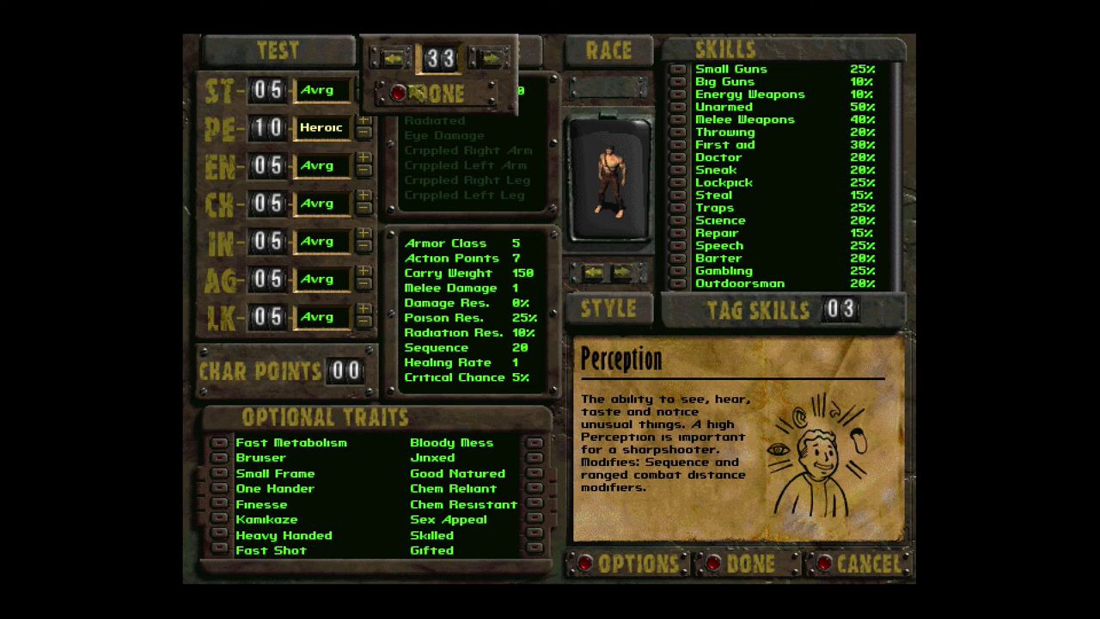
left_click(413, 91)
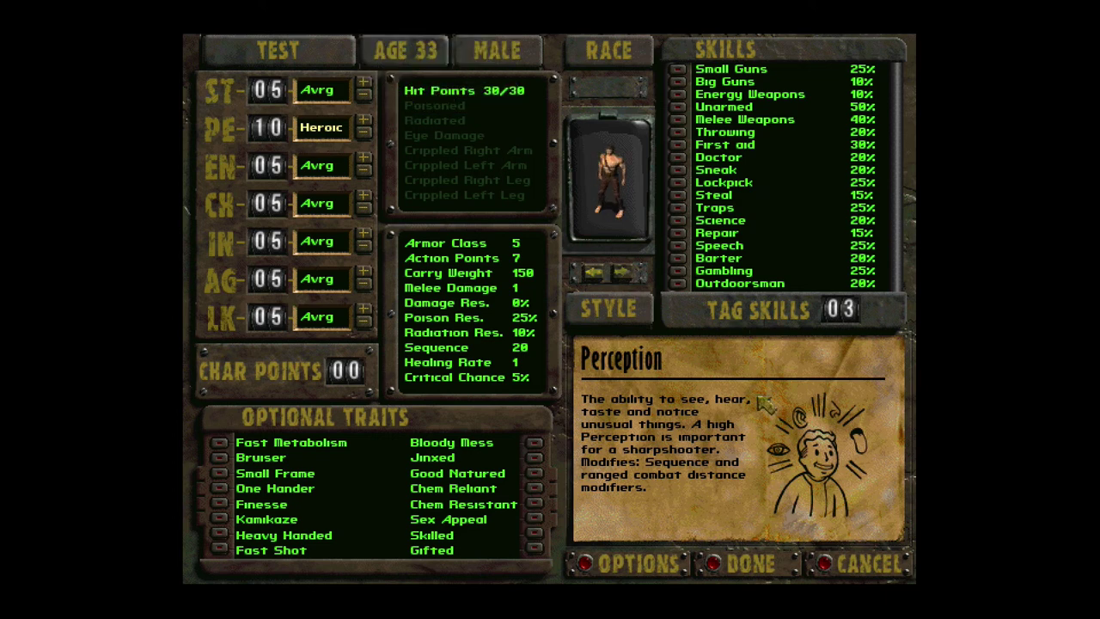
Step: Tag Speech, Science and Steal as the character's three skills
left_click(830, 242)
left_click(778, 162)
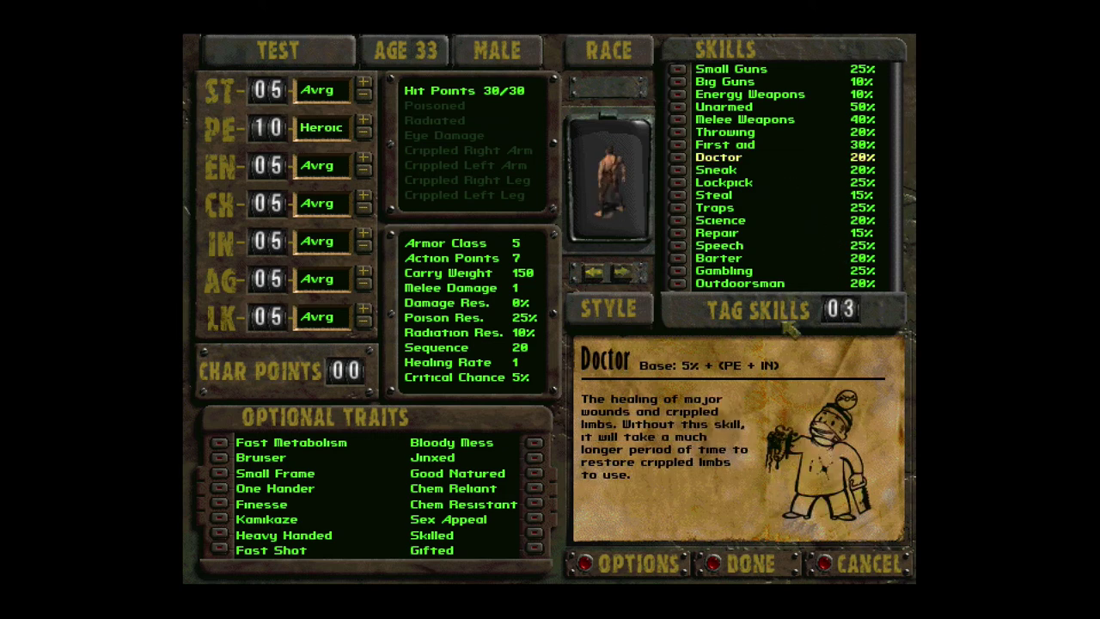
left_click(679, 245)
left_click(679, 221)
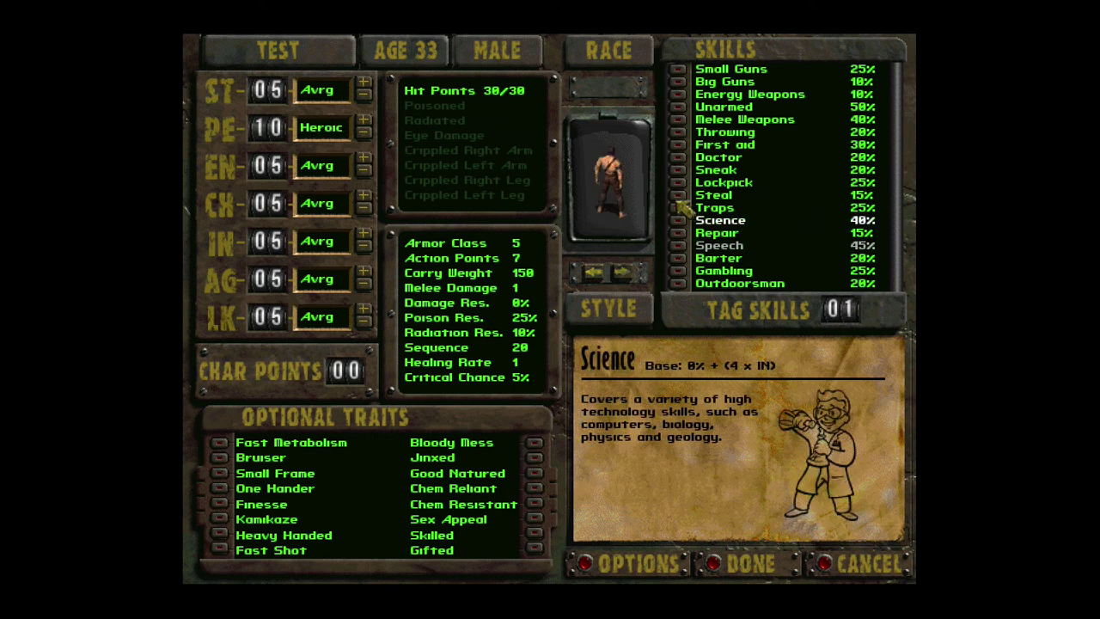
left_click(678, 195)
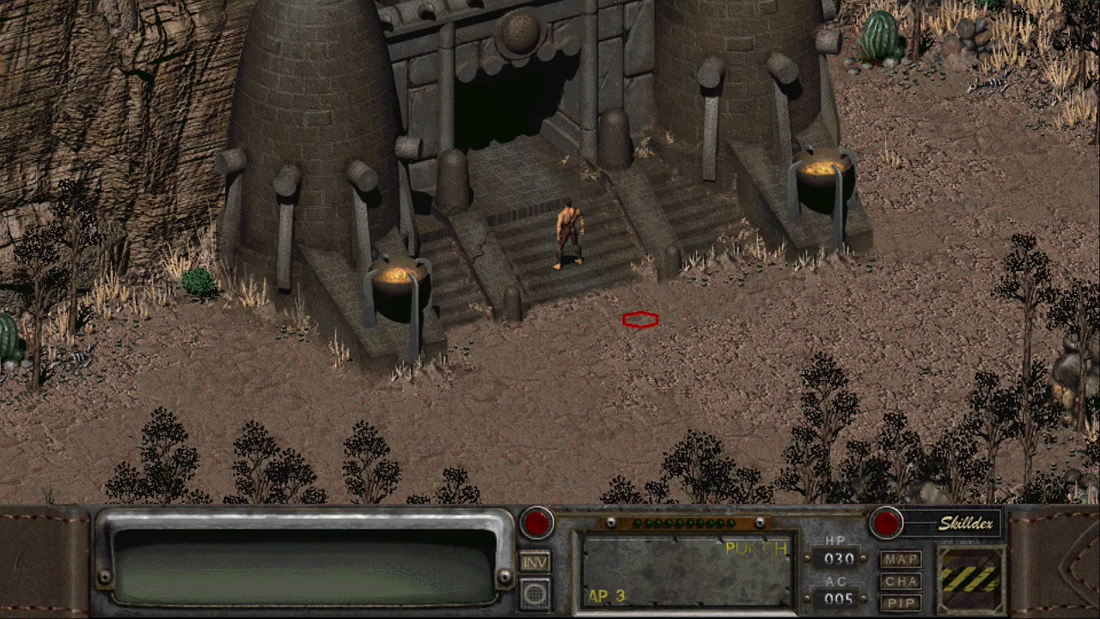
Step: Look over the starting area from the temple steps to the spear-carrying tribesman among the trees and back
key("Down")
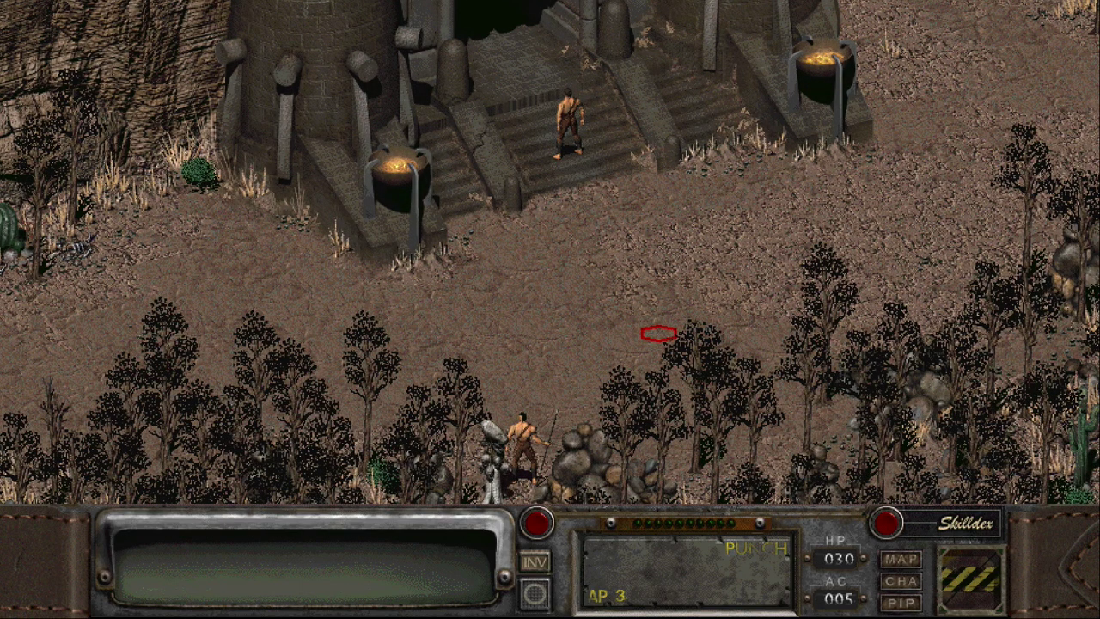
key("Down")
key("Down")
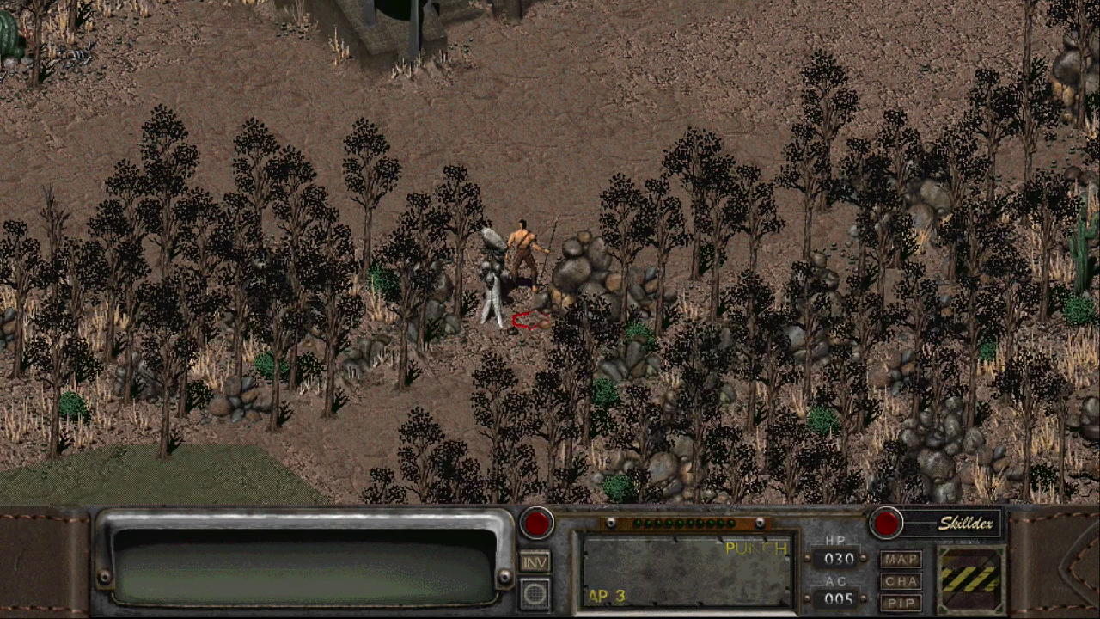
right_click(509, 329)
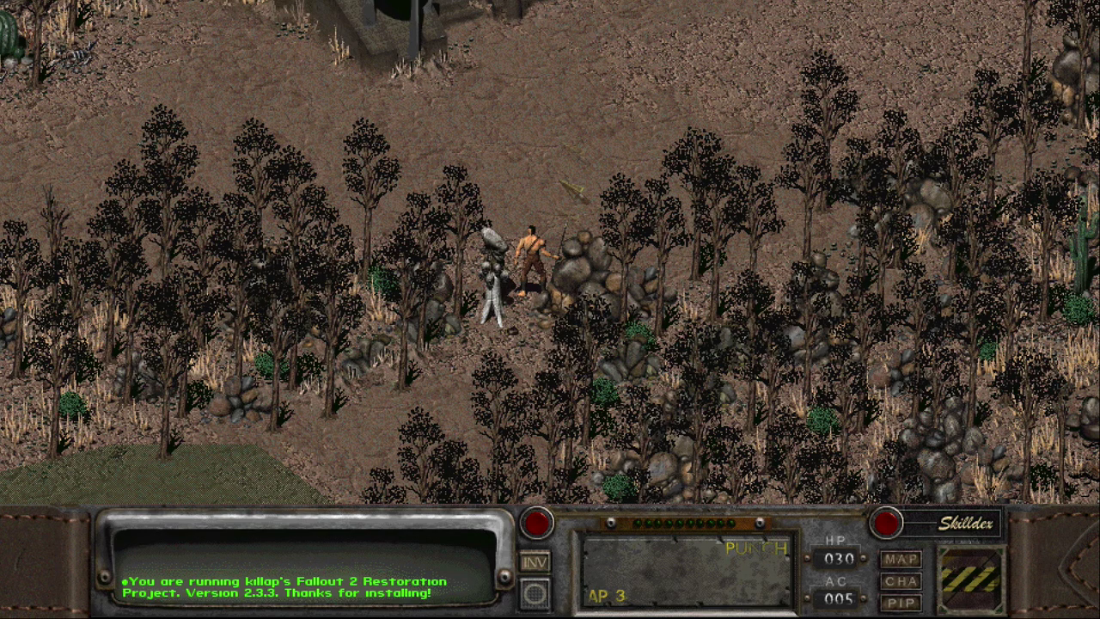
key("Up")
key("Up")
key("Up")
right_click(659, 307)
Step: Open the save game list and page through its slots up to page 101
key("Escape")
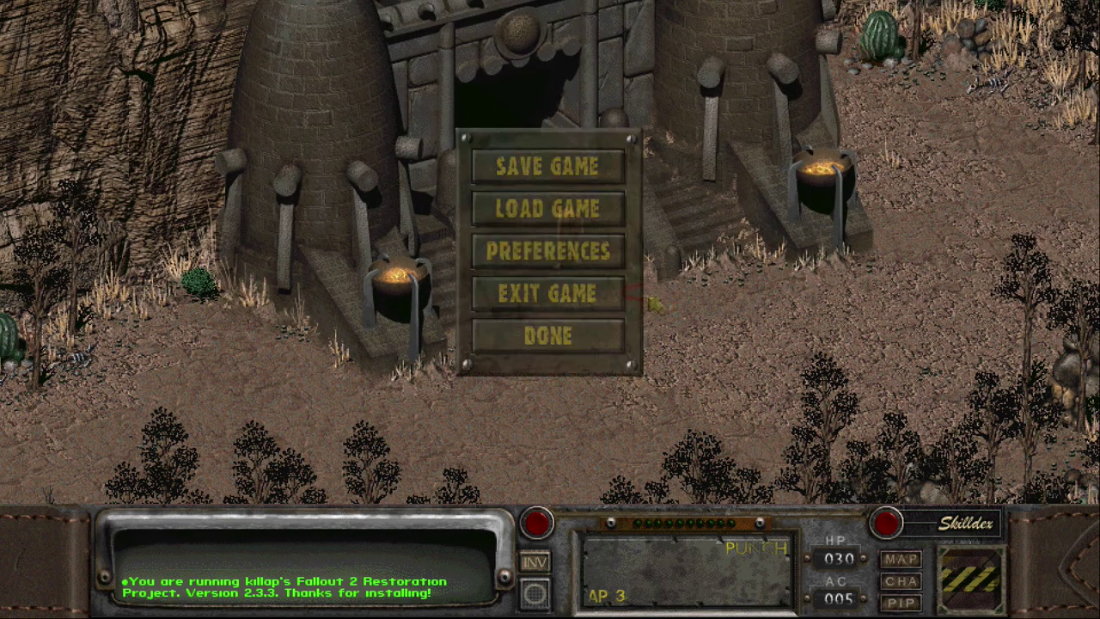
left_click(507, 181)
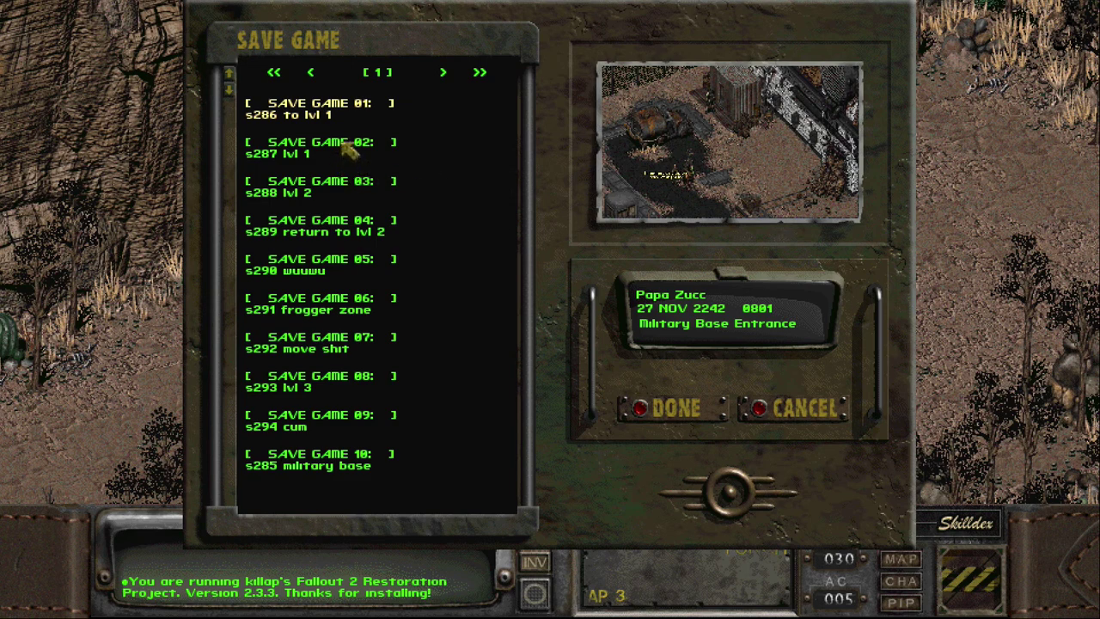
left_click(478, 76)
left_click(479, 74)
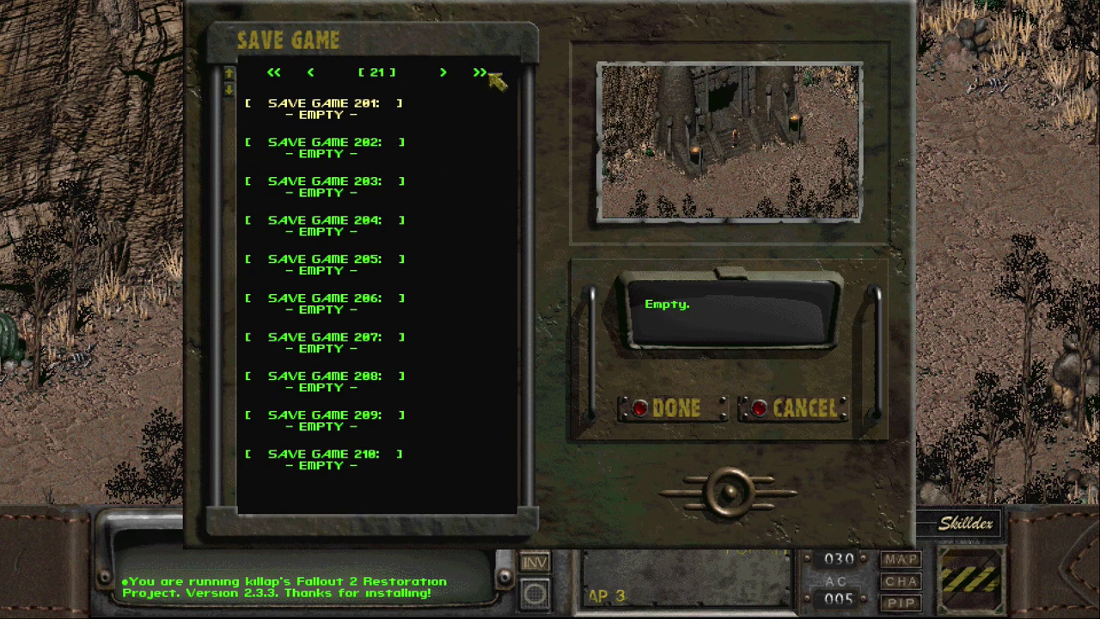
left_click(483, 74)
left_click(483, 74)
left_click(483, 74)
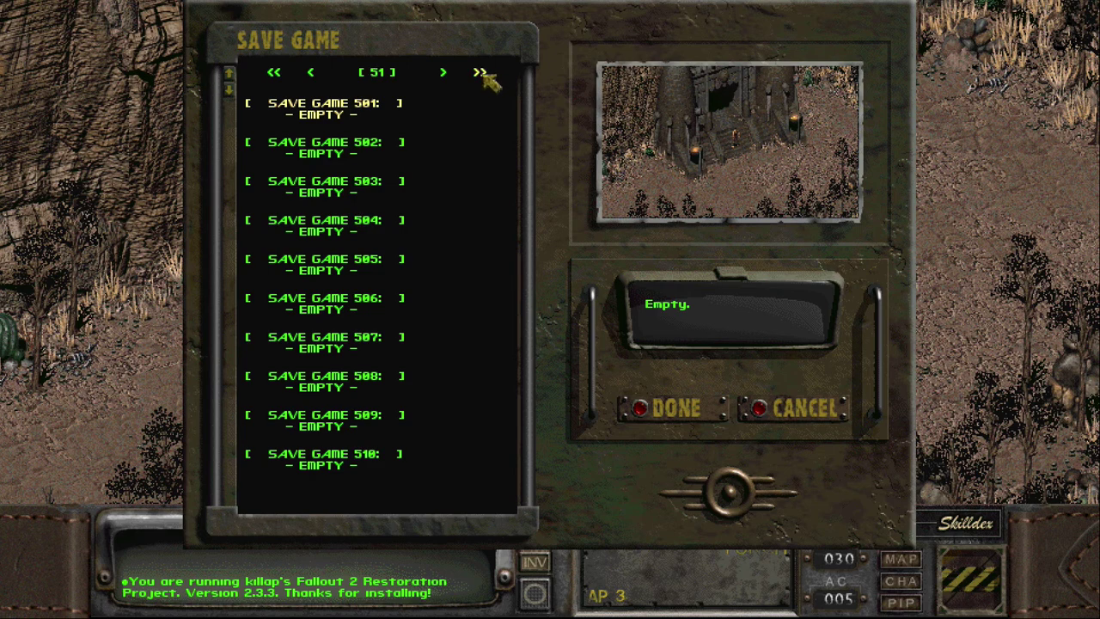
left_click(483, 74)
left_click(486, 76)
left_click(486, 77)
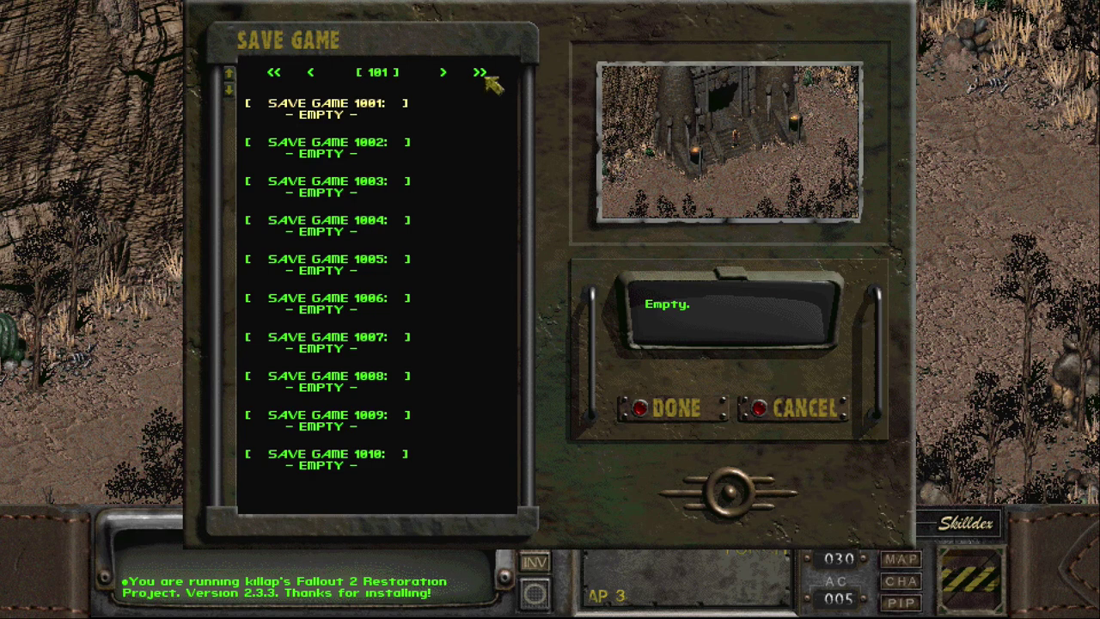
Step: Go back to page 1 of the save game list
left_click(273, 73)
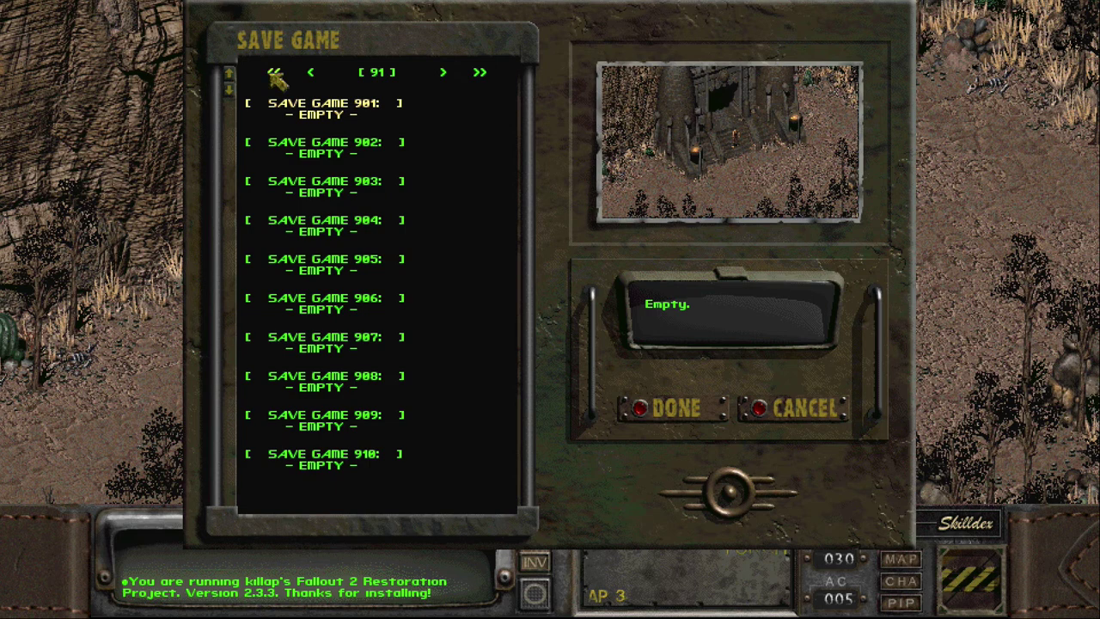
left_click(273, 73)
left_click(273, 73)
left_click(273, 73)
left_click(274, 74)
left_click(274, 74)
left_click(274, 74)
left_click(274, 74)
left_click(274, 74)
left_click(274, 74)
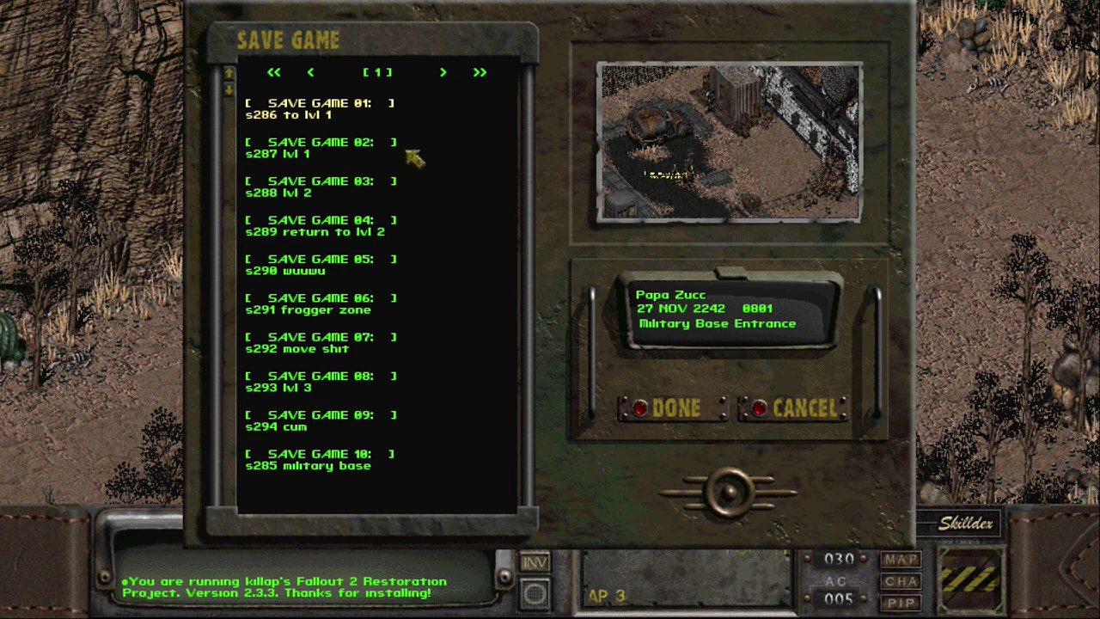
Step: Save the current game over slot 01 on page 1 with the description "test"
left_click(443, 74)
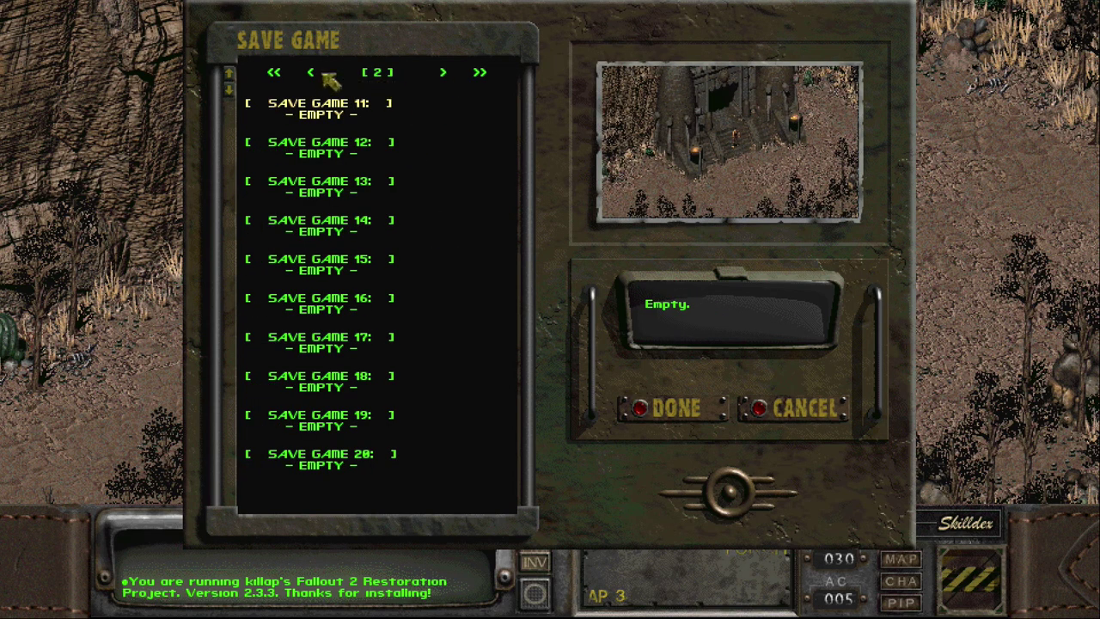
left_click(312, 74)
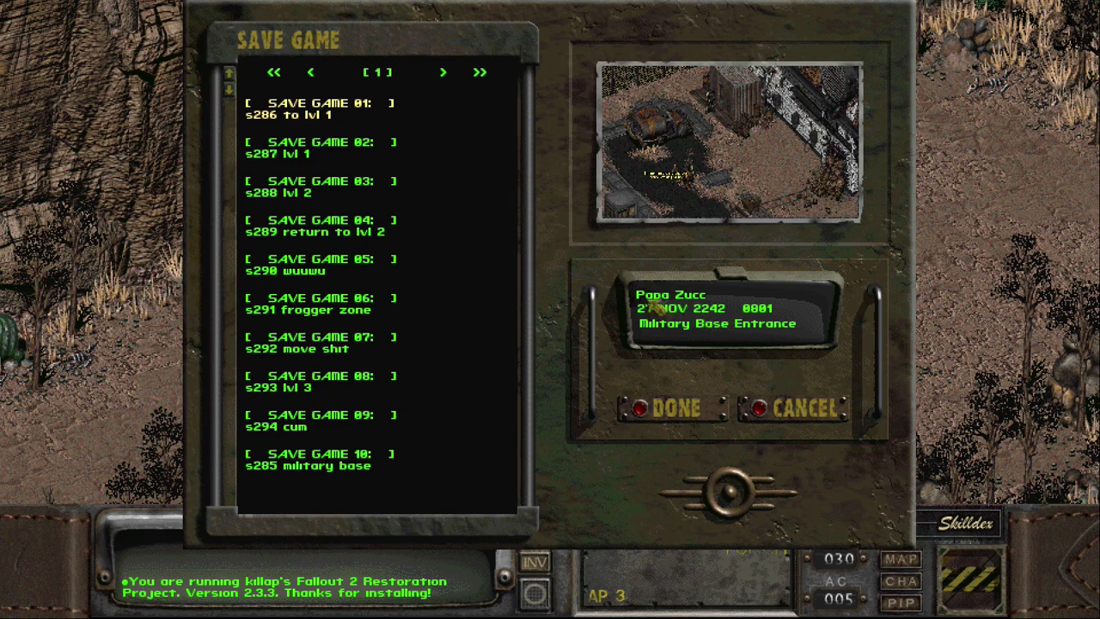
double_click(289, 124)
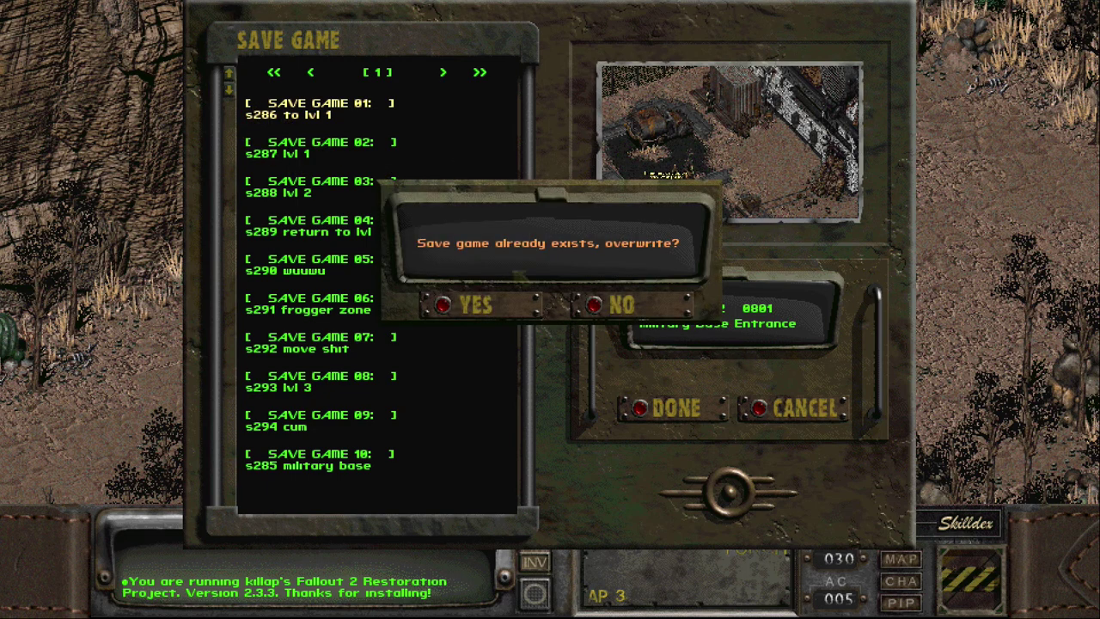
left_click(443, 302)
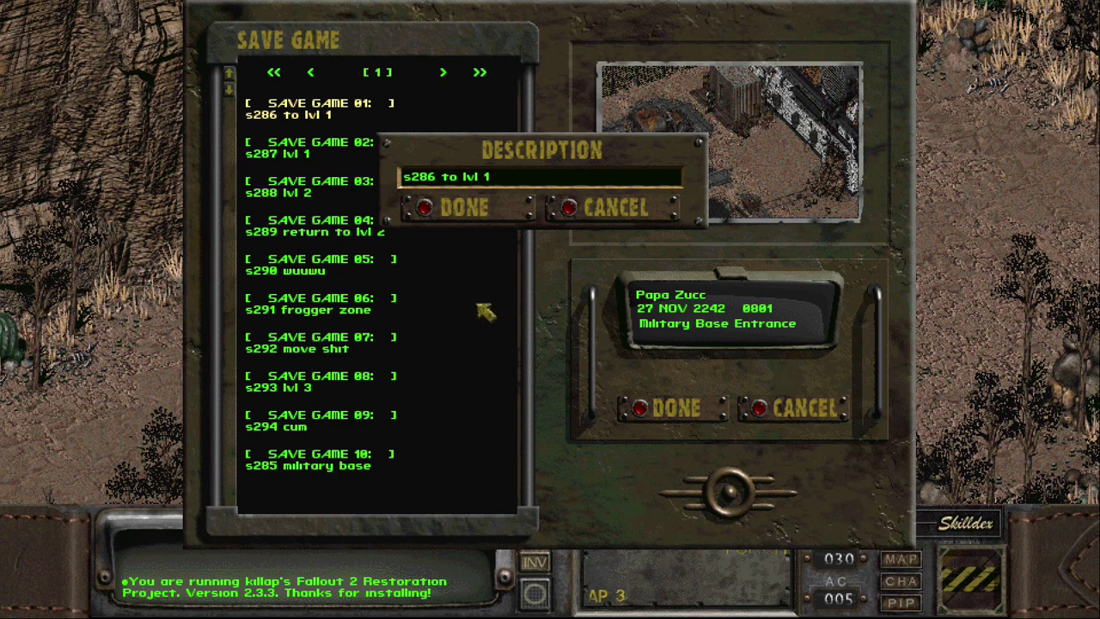
type("test")
key("Return")
Step: Load the "test" save from slot 01
key("Escape")
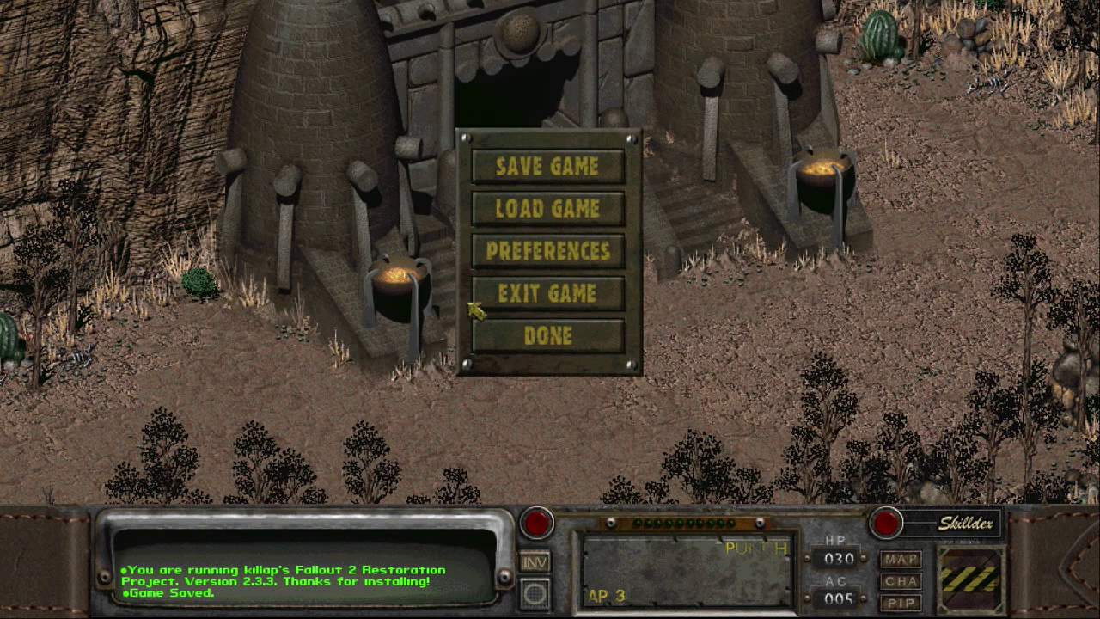
left_click(505, 208)
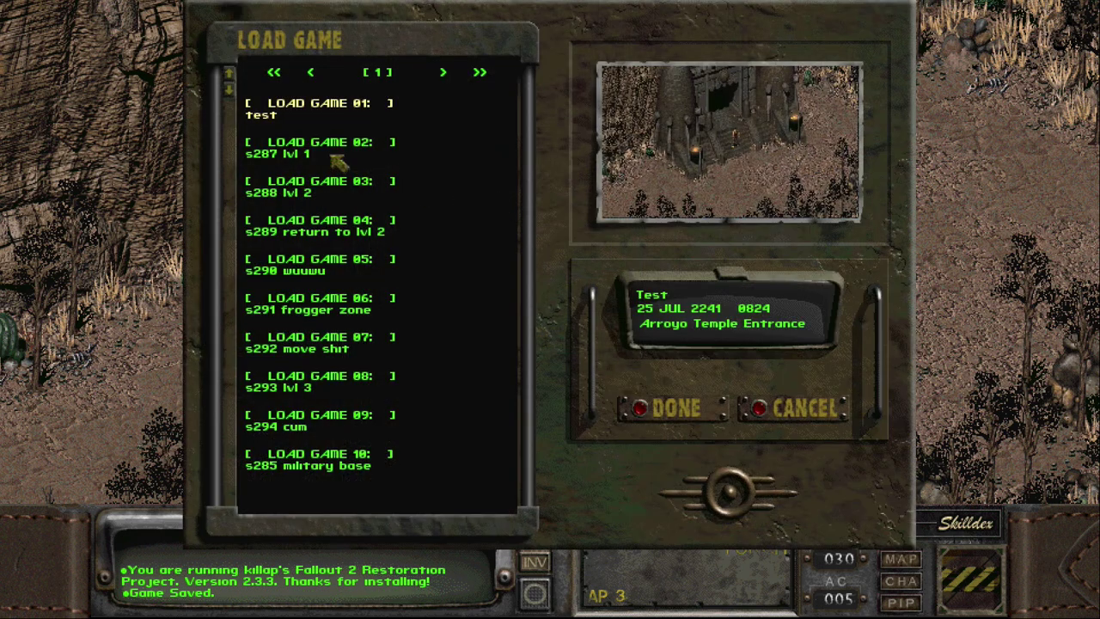
double_click(283, 110)
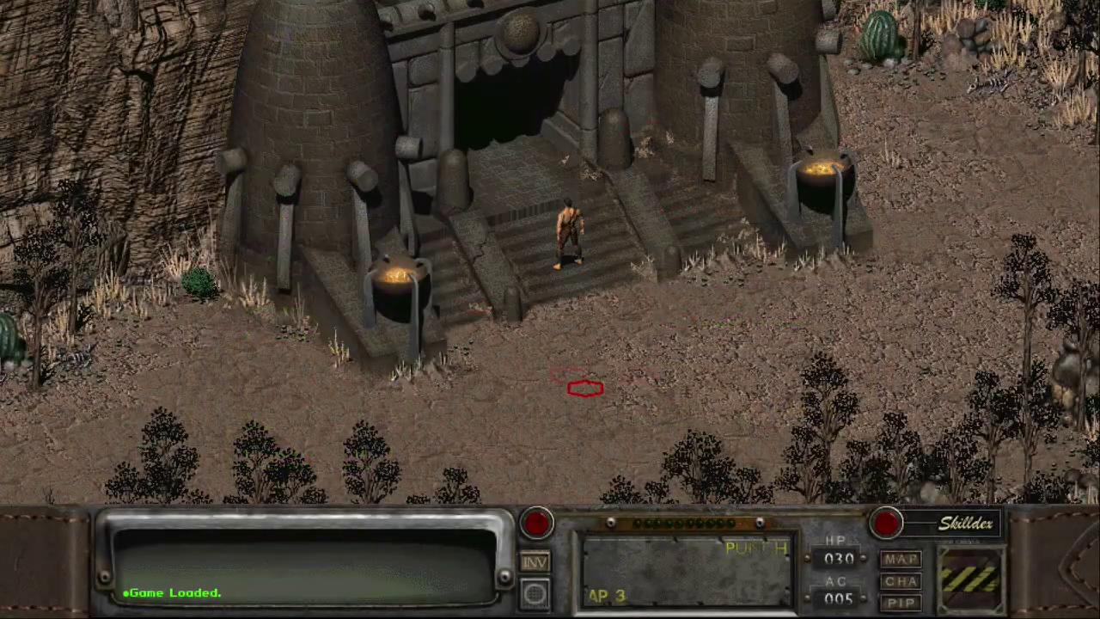
Step: Quit the running game to the main menu and accept the quit confirmation
key("Escape")
left_click(516, 303)
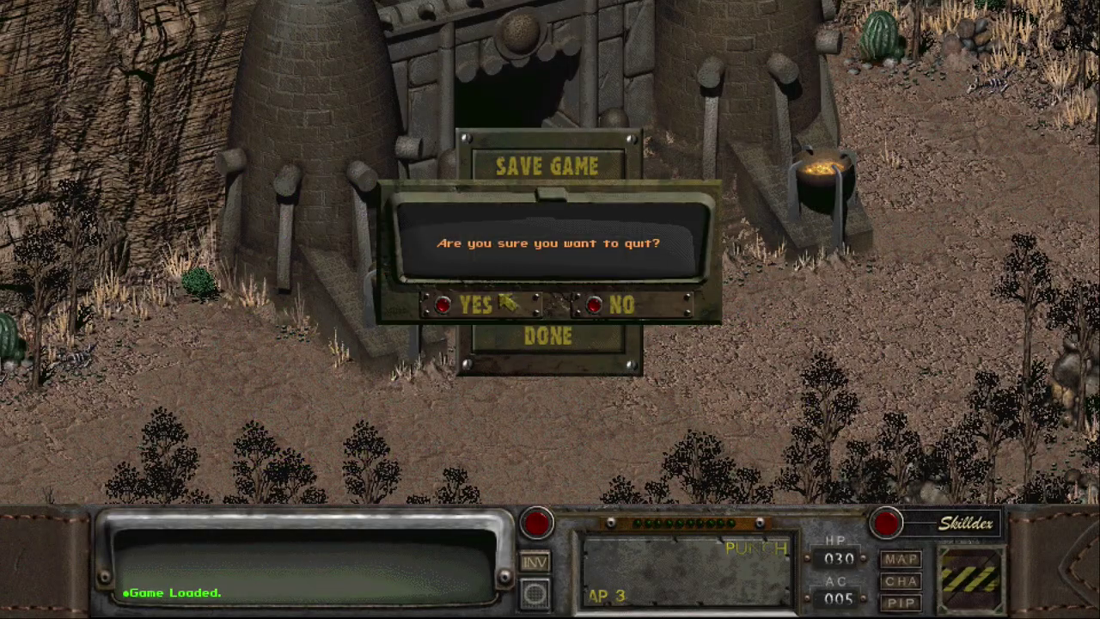
left_click(446, 306)
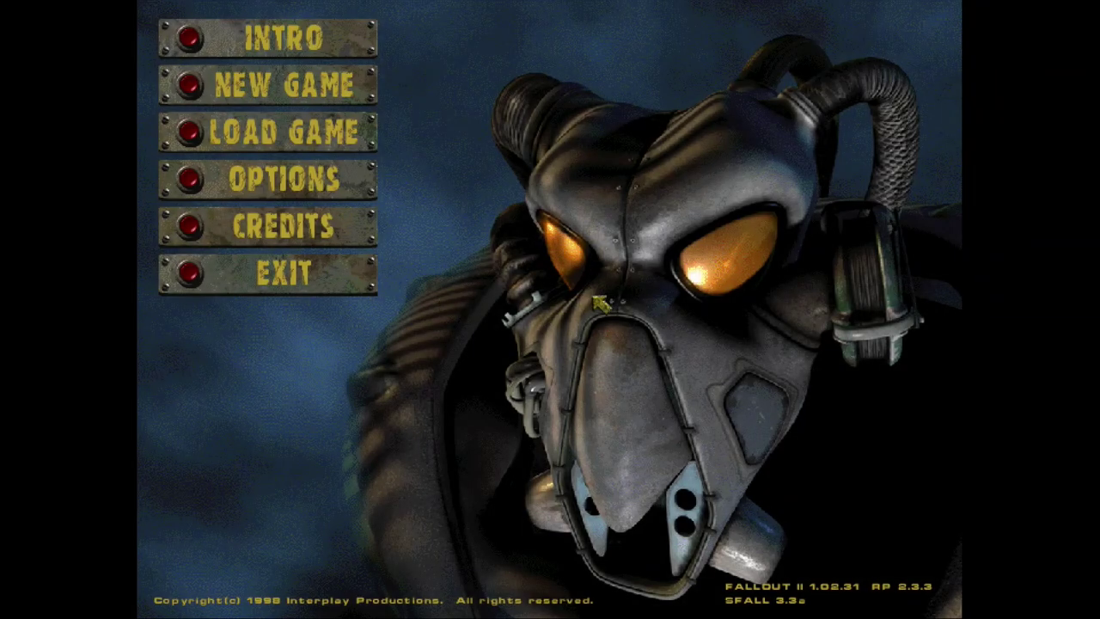